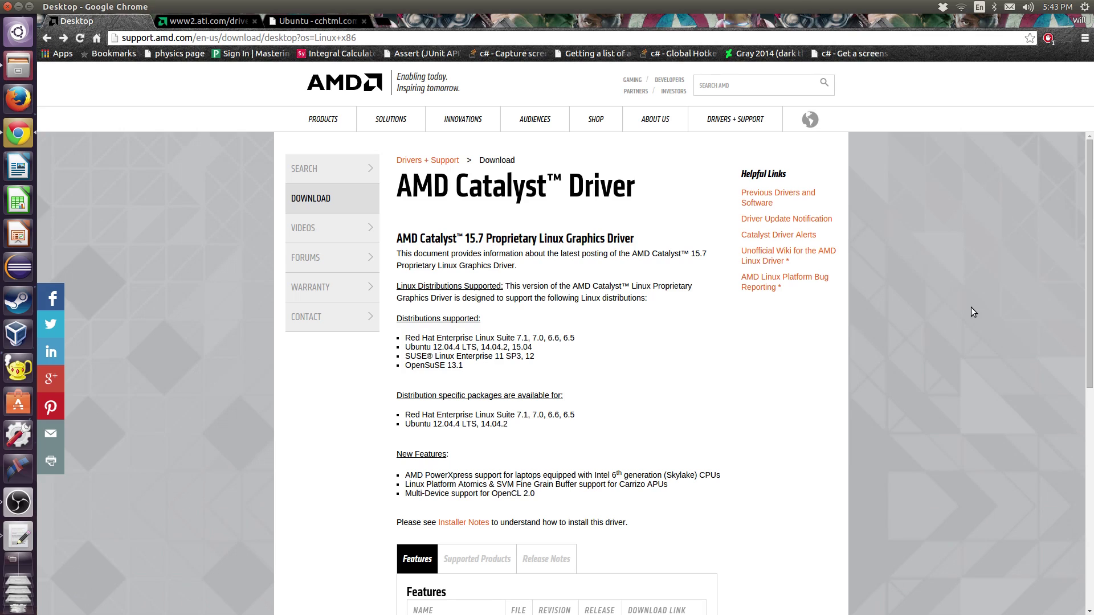
# - Run lspci | grep VGA in a terminal, revealing two AMD Radeon R9 270X cards
pyautogui.hotkey('ctrl', 'alt', 't')
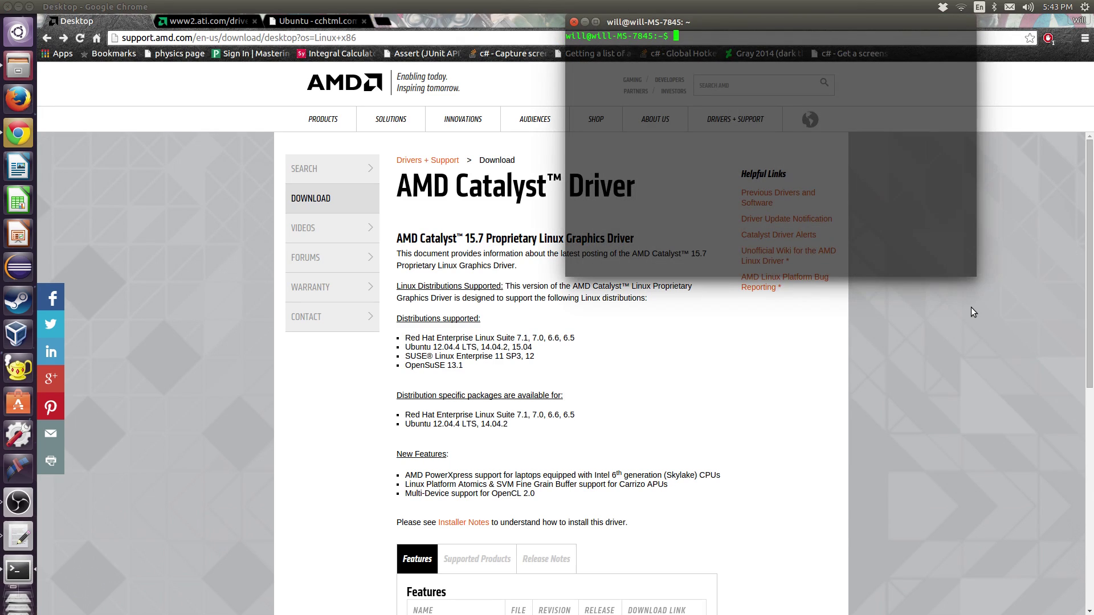
pyautogui.write('l')
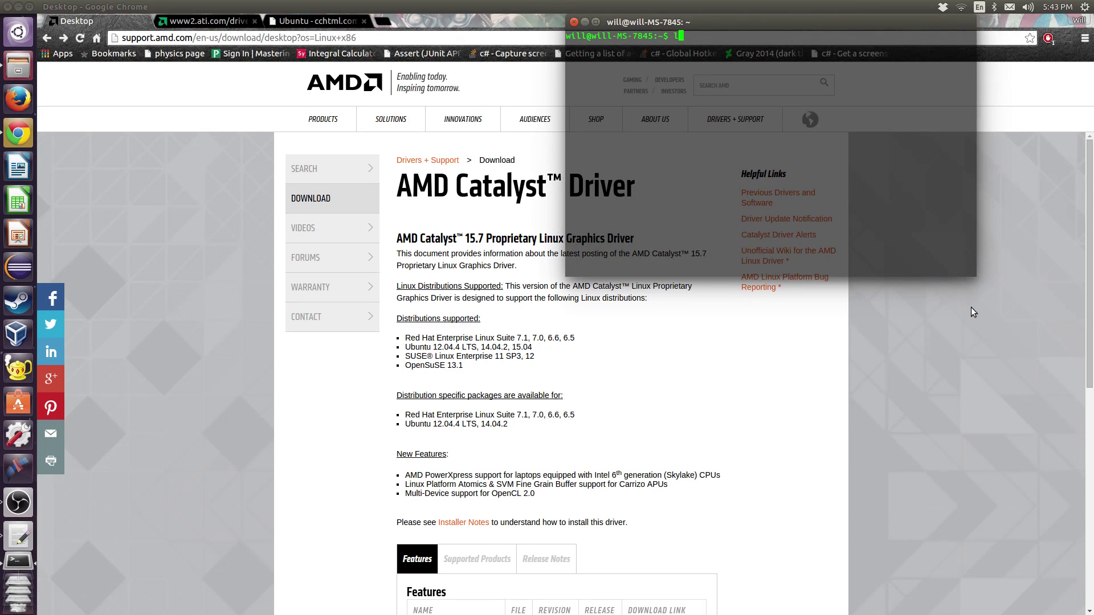
pyautogui.write('spci | grep VGA')
pyautogui.press('Return')
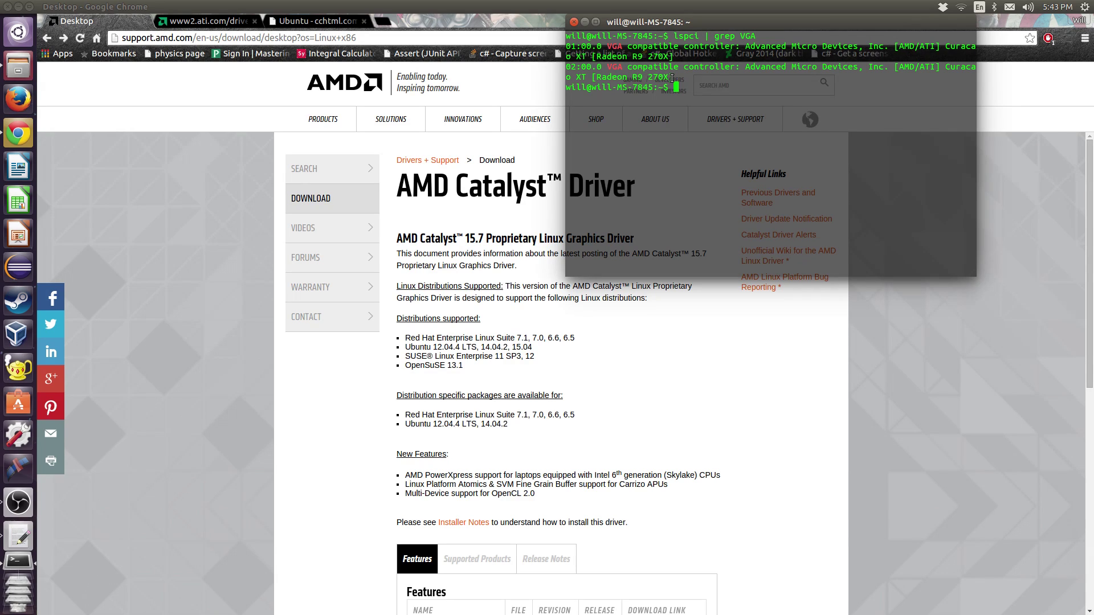
pyautogui.moveTo(674, 77); pyautogui.dragTo(596, 57)
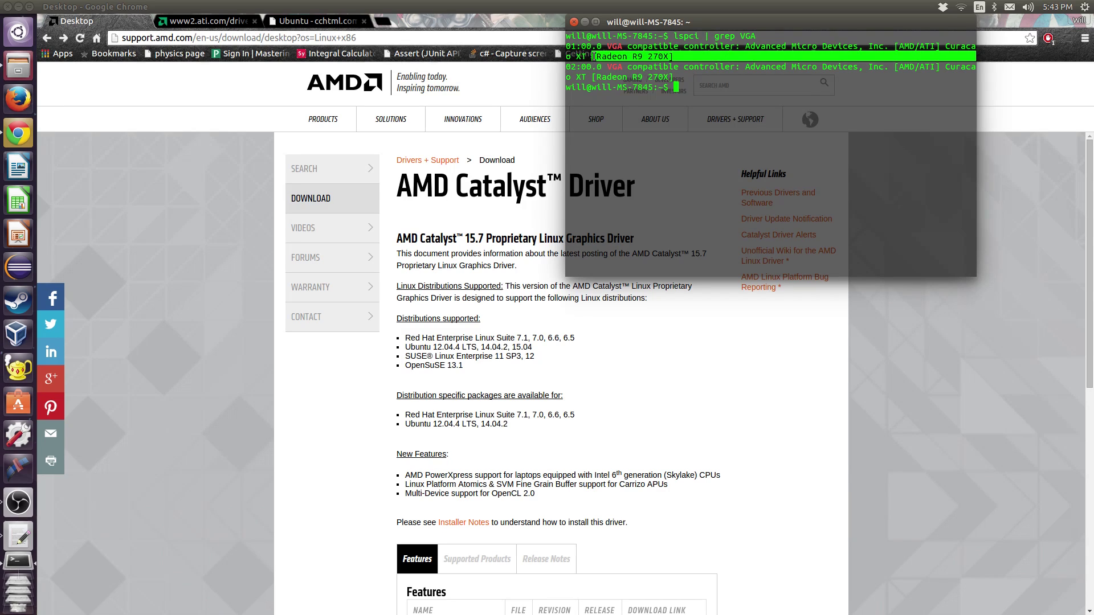
pyautogui.click(595, 56)
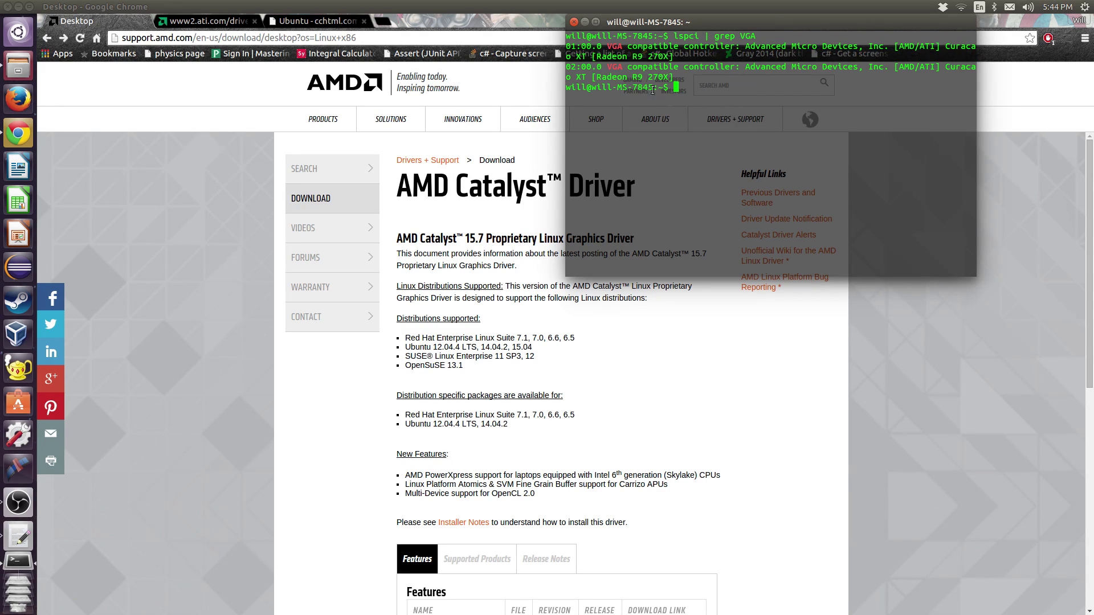
# - Close the terminal and show the driver's Supported Products list in Chrome
pyautogui.click(572, 24)
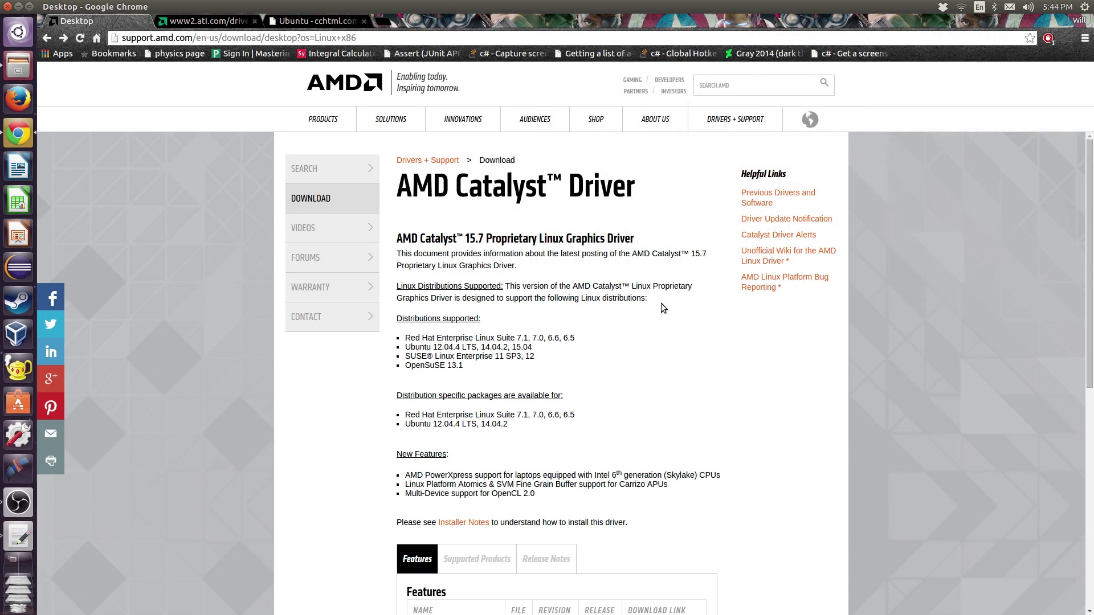
pyautogui.scroll(-5, 523, 387)
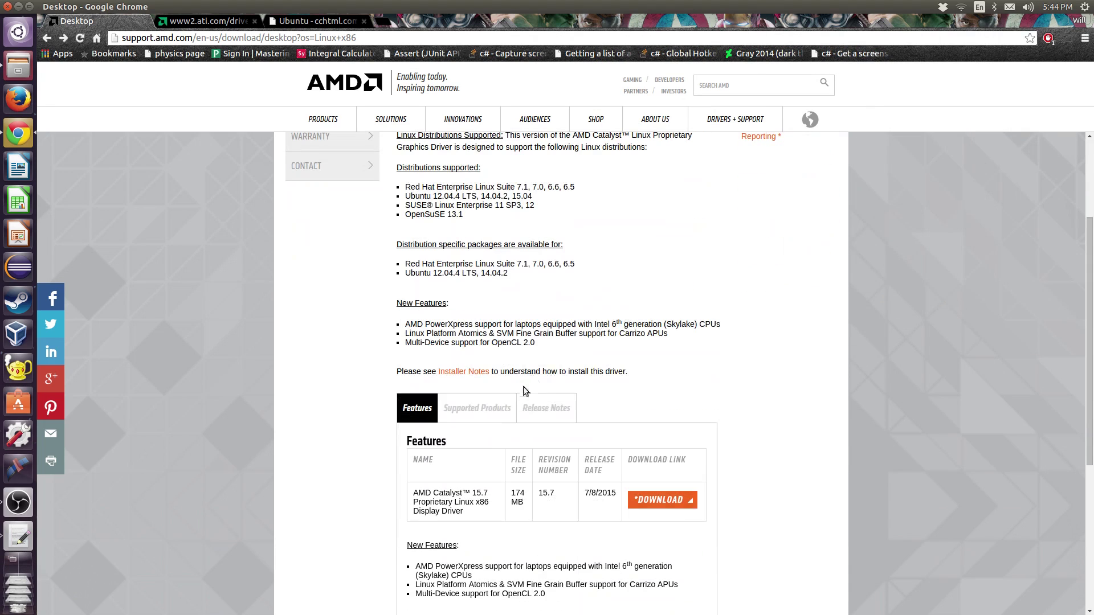
pyautogui.click(481, 407)
pyautogui.scroll(-5, 725, 359)
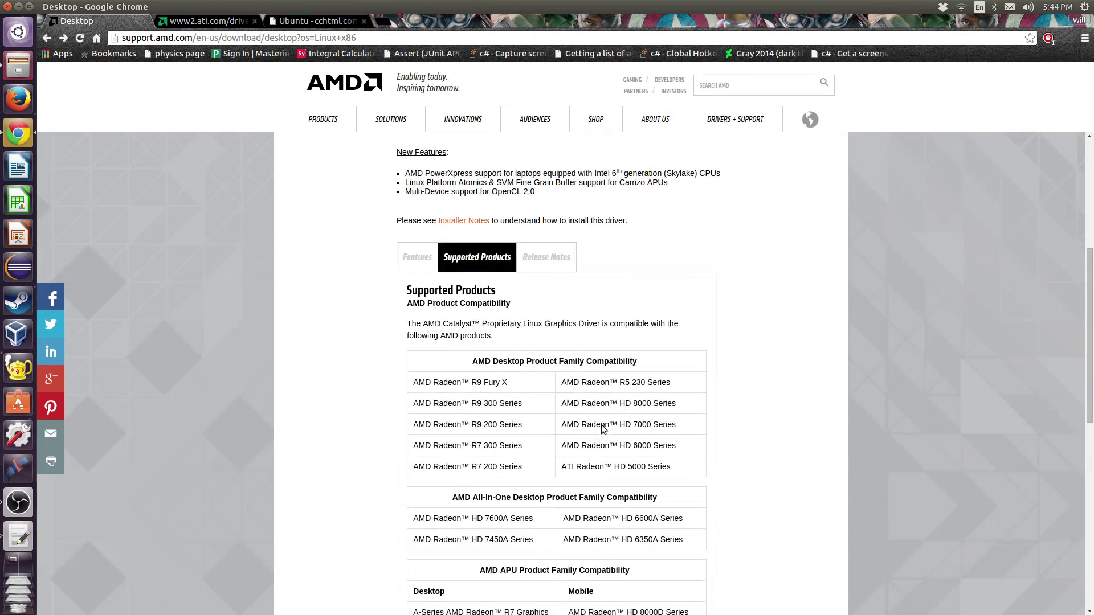
# - Check the Radeon R9 200 Series and HD 5000 Series entries in the compatibility tables
pyautogui.moveTo(522, 424); pyautogui.dragTo(411, 427)
pyautogui.click(726, 424)
pyautogui.scroll(-1, 757, 422)
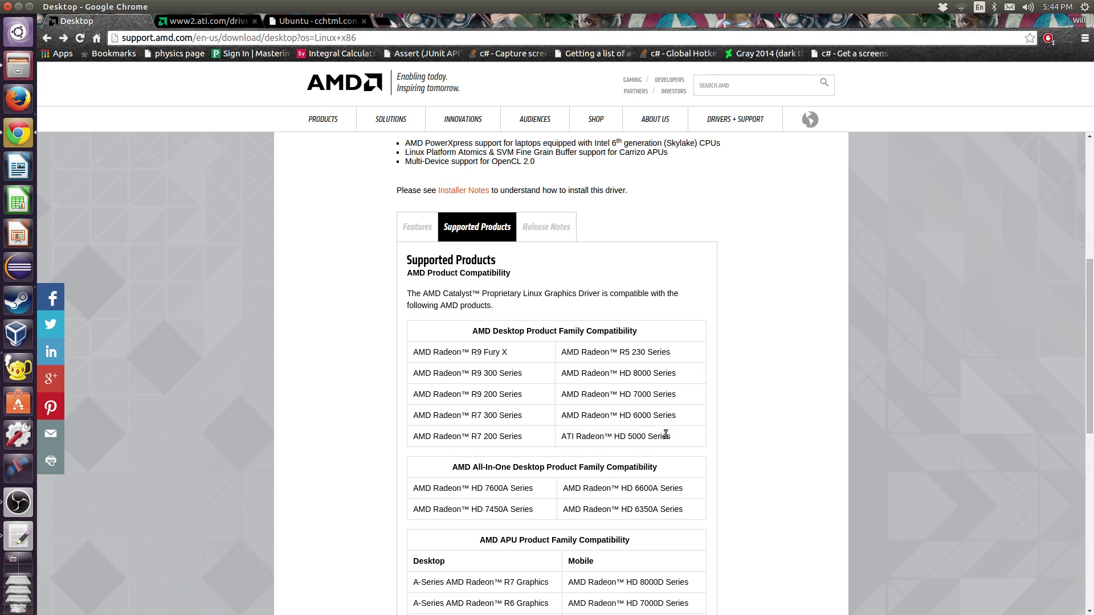
pyautogui.moveTo(671, 436); pyautogui.dragTo(565, 437)
pyautogui.click(566, 437)
pyautogui.scroll(-3, 750, 419)
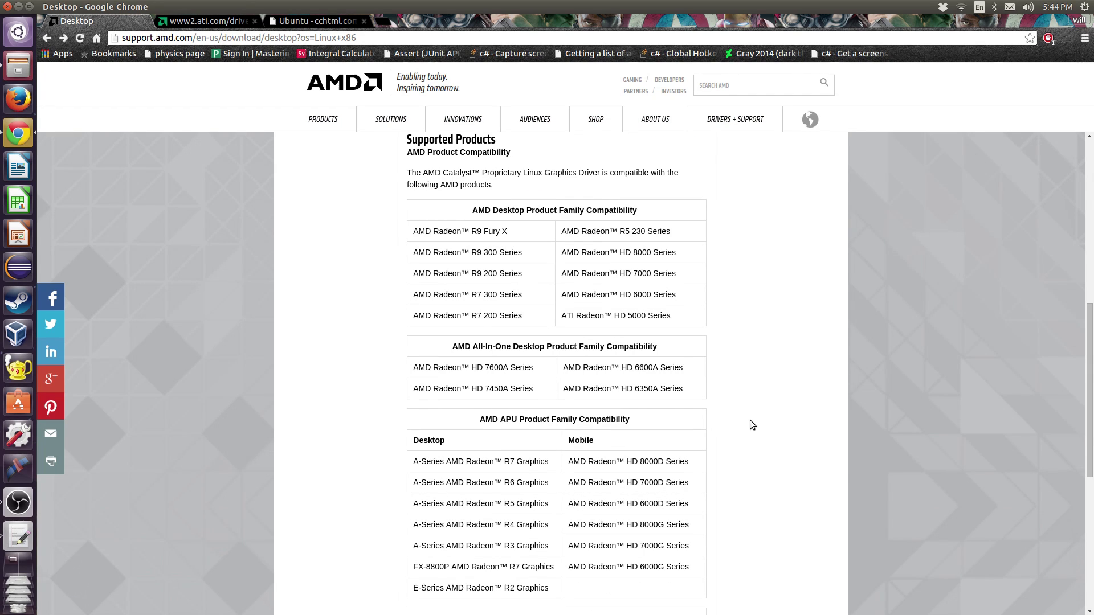
pyautogui.scroll(6, 726, 447)
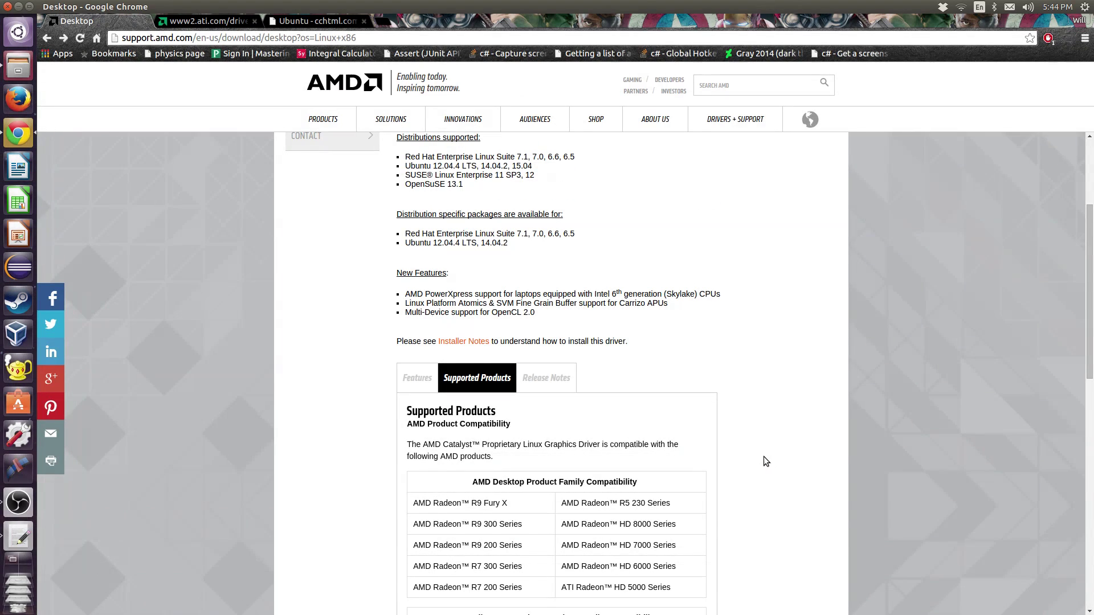
pyautogui.scroll(-3, 764, 473)
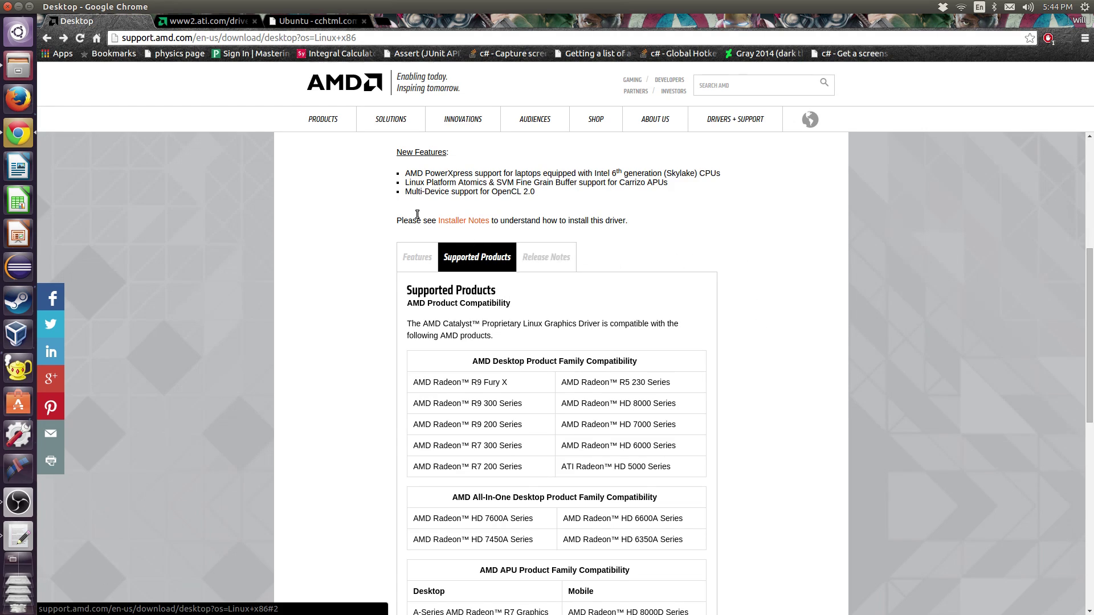
# - Show the Catalyst 15.7 driver's Release Notes on the AMD page
pyautogui.scroll(3, 760, 292)
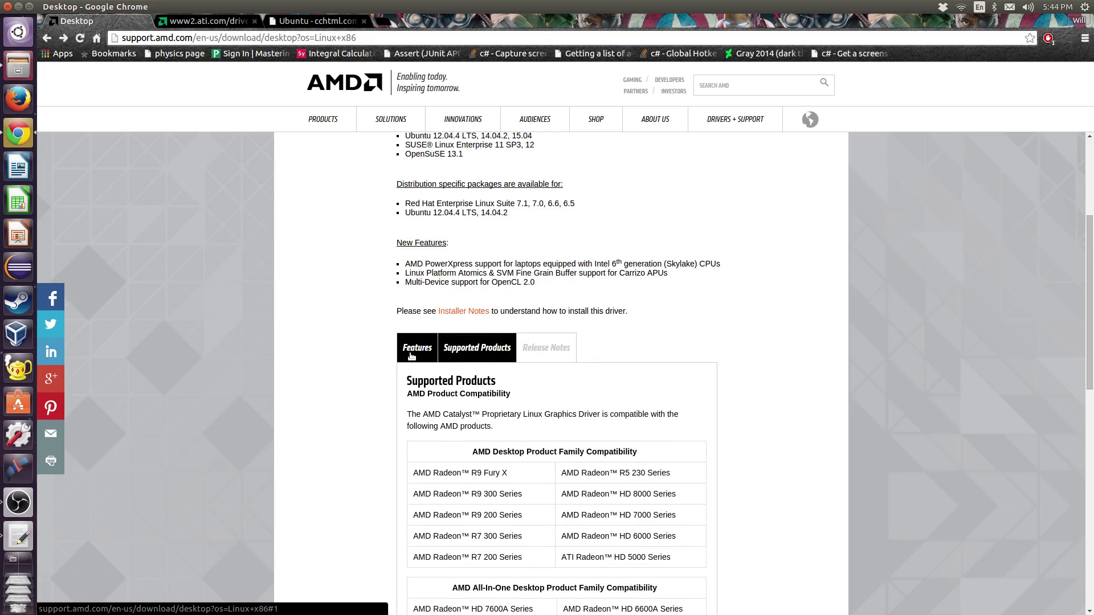
pyautogui.click(411, 353)
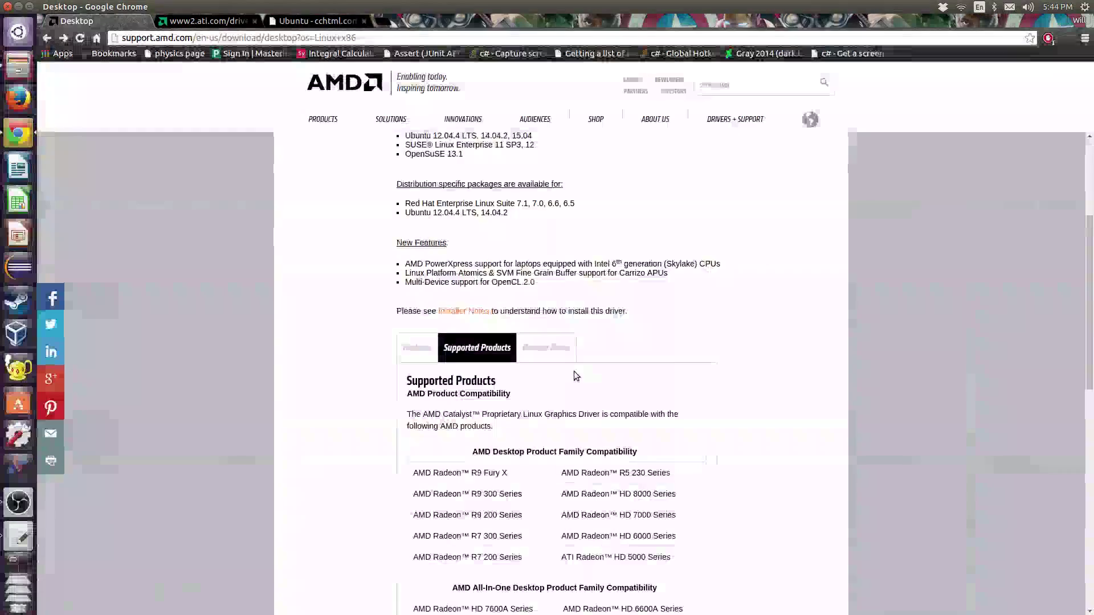
pyautogui.scroll(-9, 574, 375)
pyautogui.scroll(10, 515, 380)
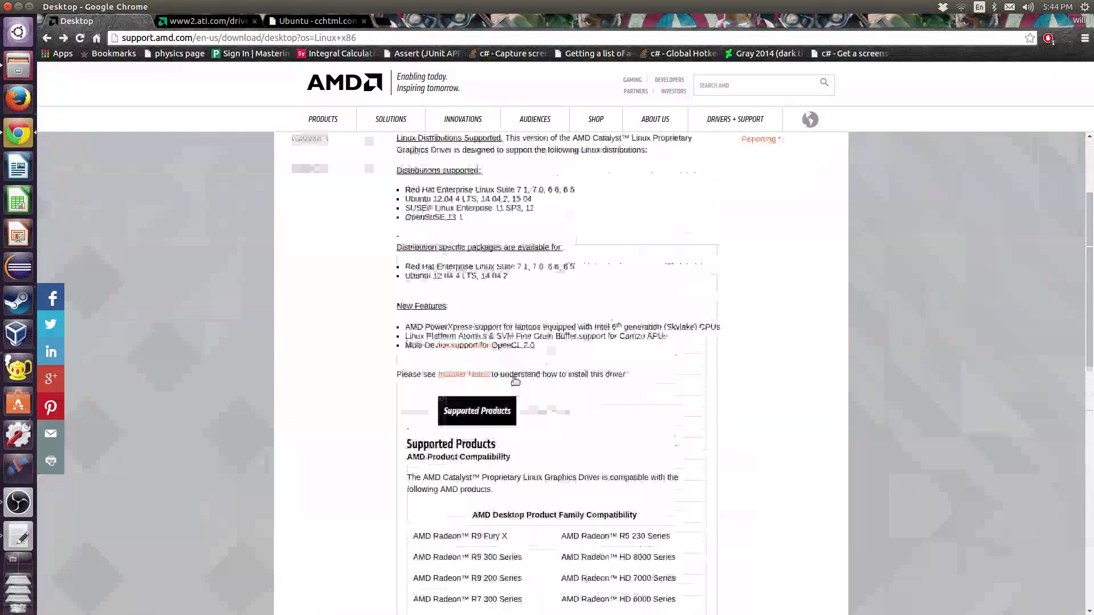
pyautogui.click(546, 411)
pyautogui.scroll(-3, 757, 387)
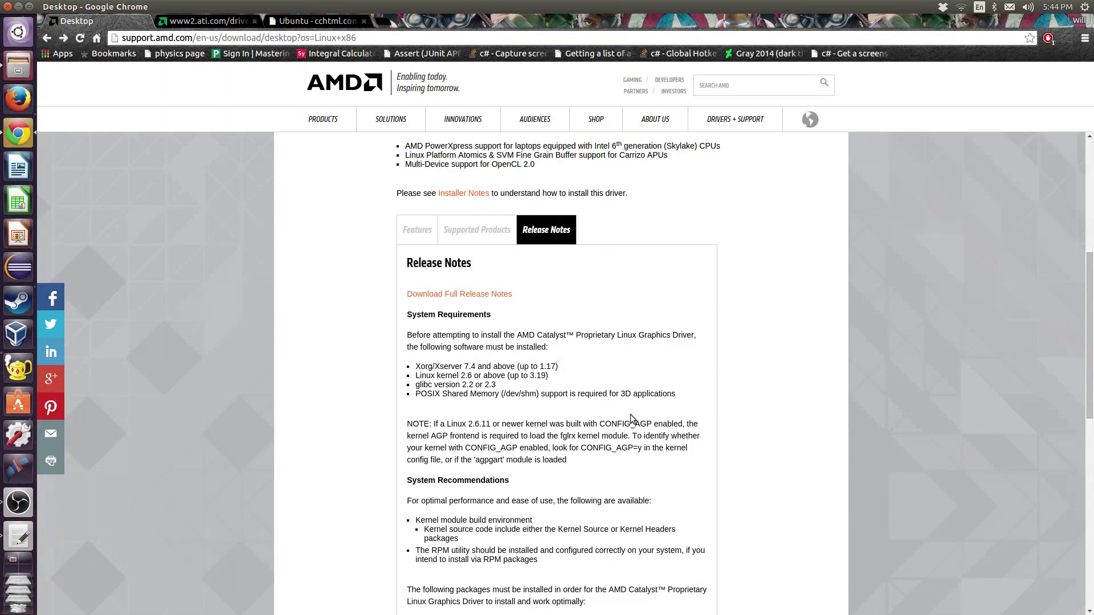
# - Skim the installer-notes PDF tab, then go back to the AMD driver page
pyautogui.click(196, 24)
pyautogui.scroll(20, 579, 300)
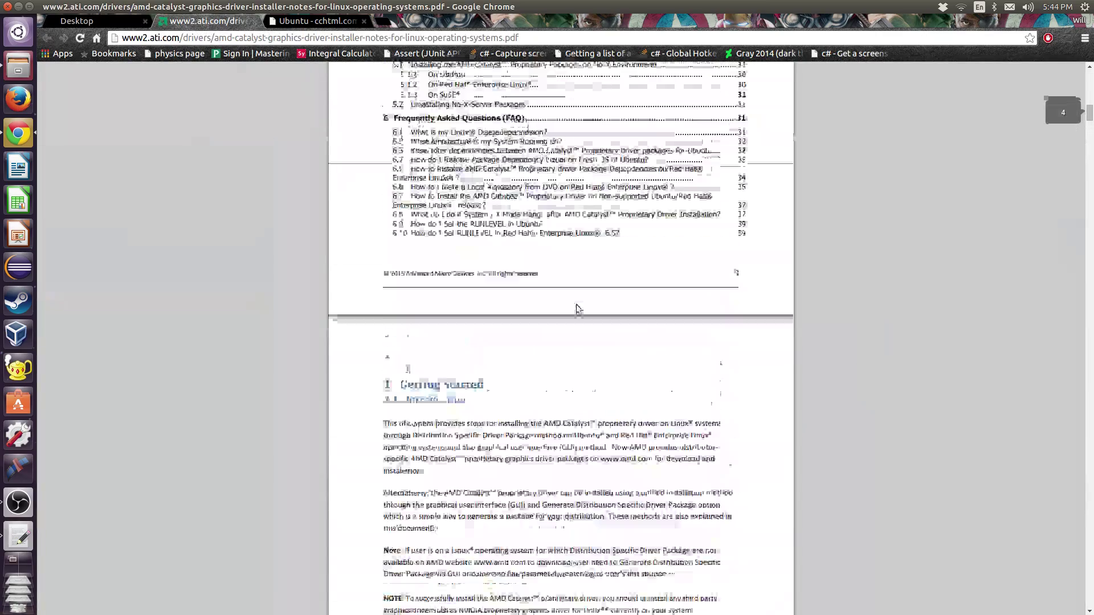
pyautogui.scroll(-6, 579, 309)
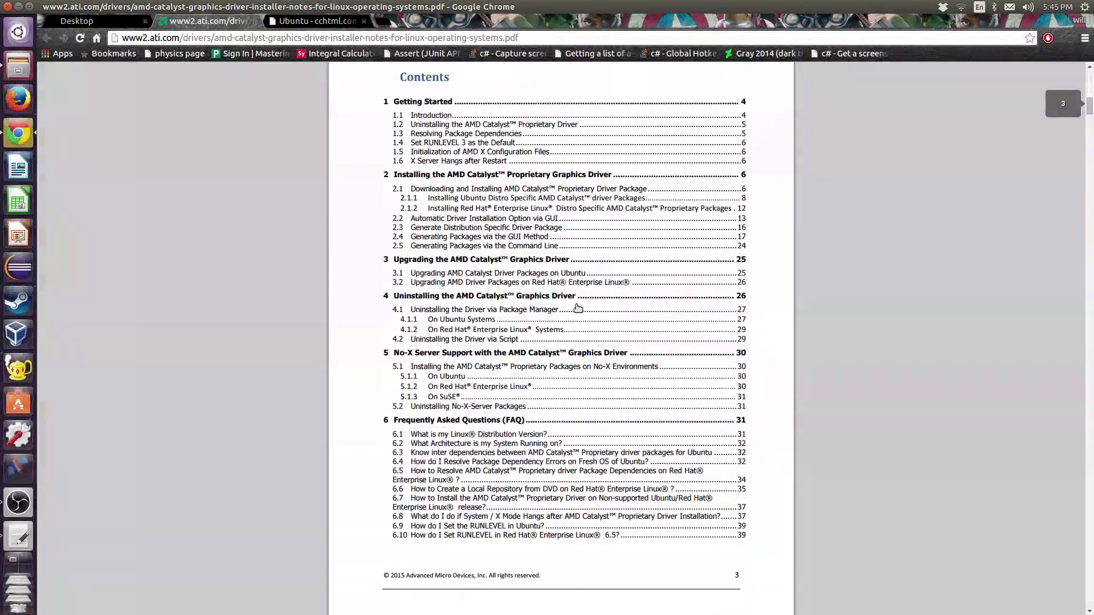
pyautogui.scroll(-6, 579, 308)
pyautogui.scroll(6, 579, 309)
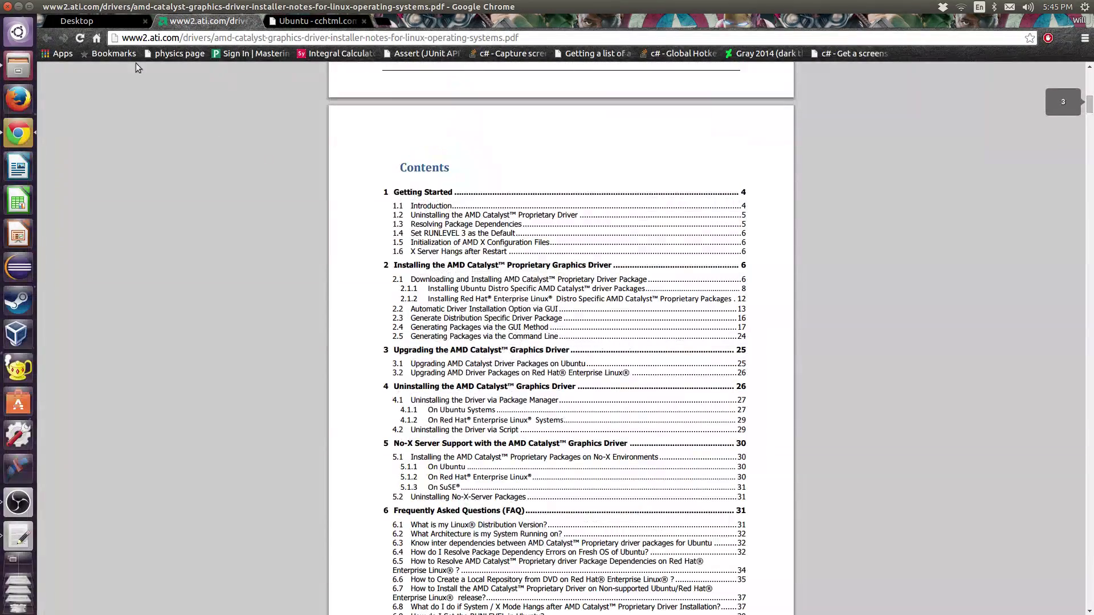
pyautogui.click(85, 21)
pyautogui.scroll(3, 494, 313)
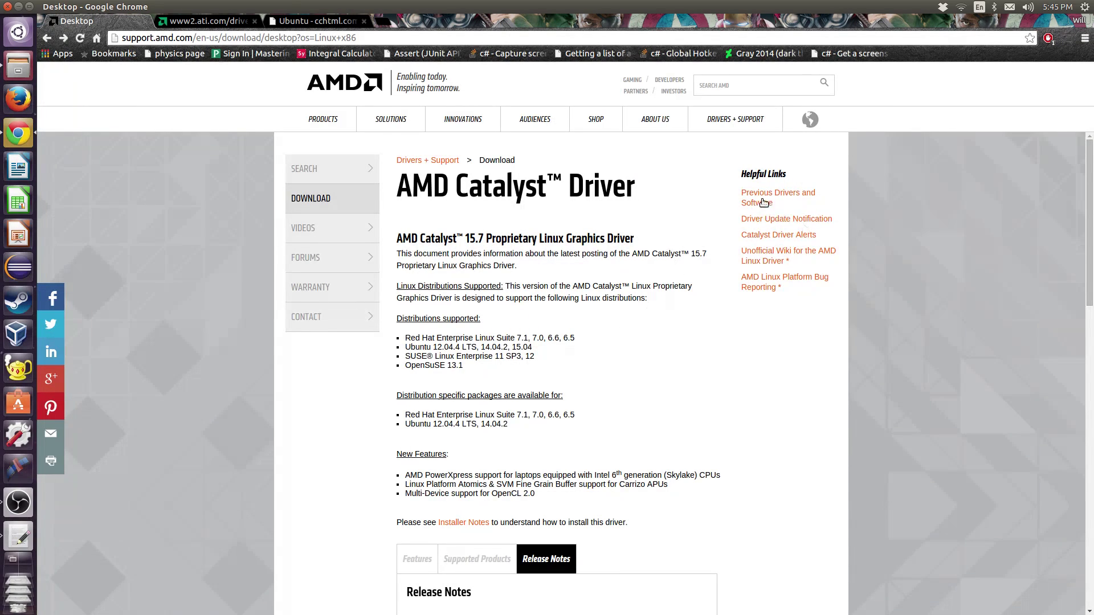
# - Bring up the features and download table, then glance at the installer-notes PDF
pyautogui.scroll(-5, 625, 169)
pyautogui.click(433, 404)
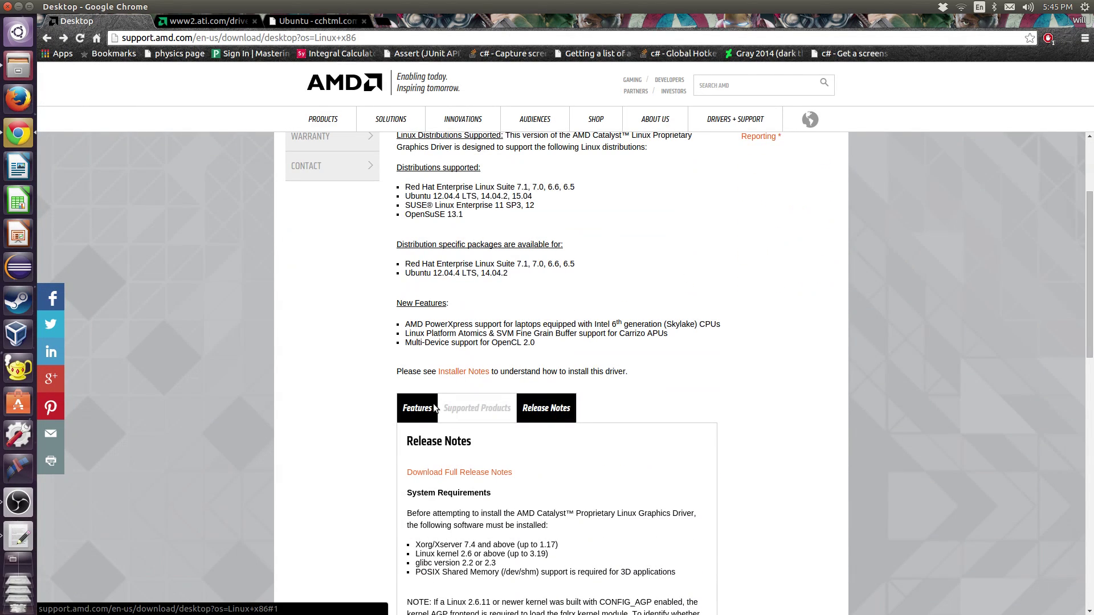
pyautogui.scroll(1, 477, 376)
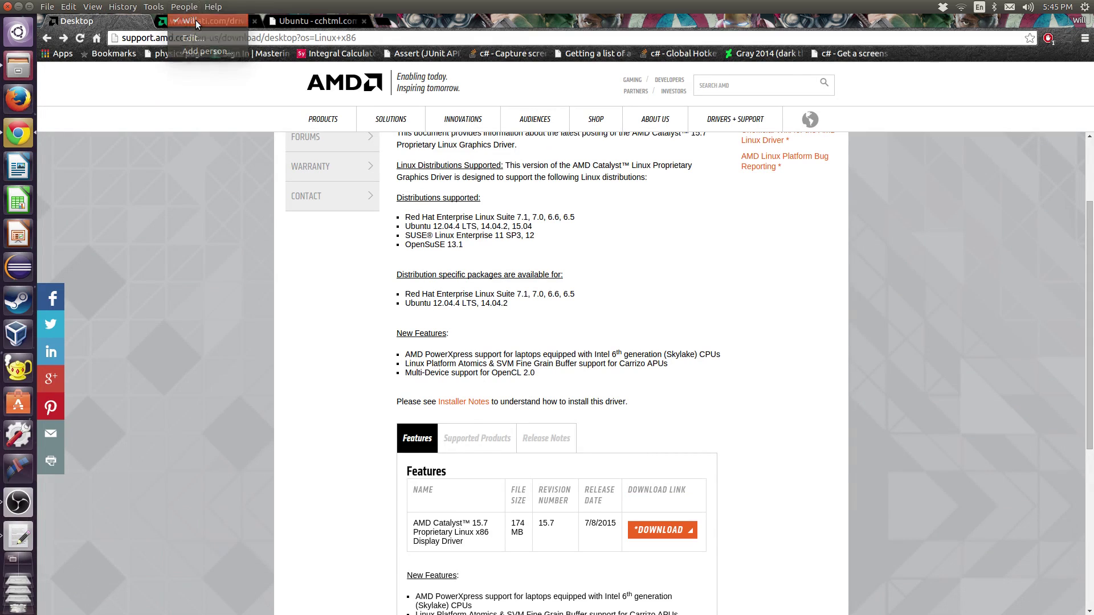
pyautogui.click(196, 19)
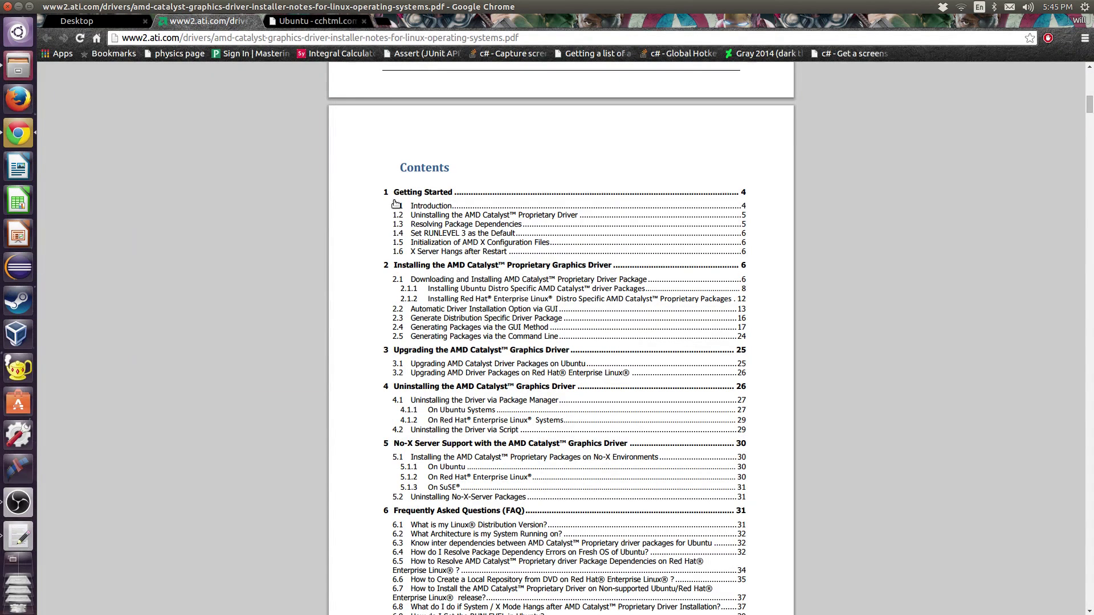
# - Read through the cchtml.com Ubuntu wiki page, ending back on the Catalyst 15.7 download page
pyautogui.click(308, 22)
pyautogui.scroll(1, 500, 334)
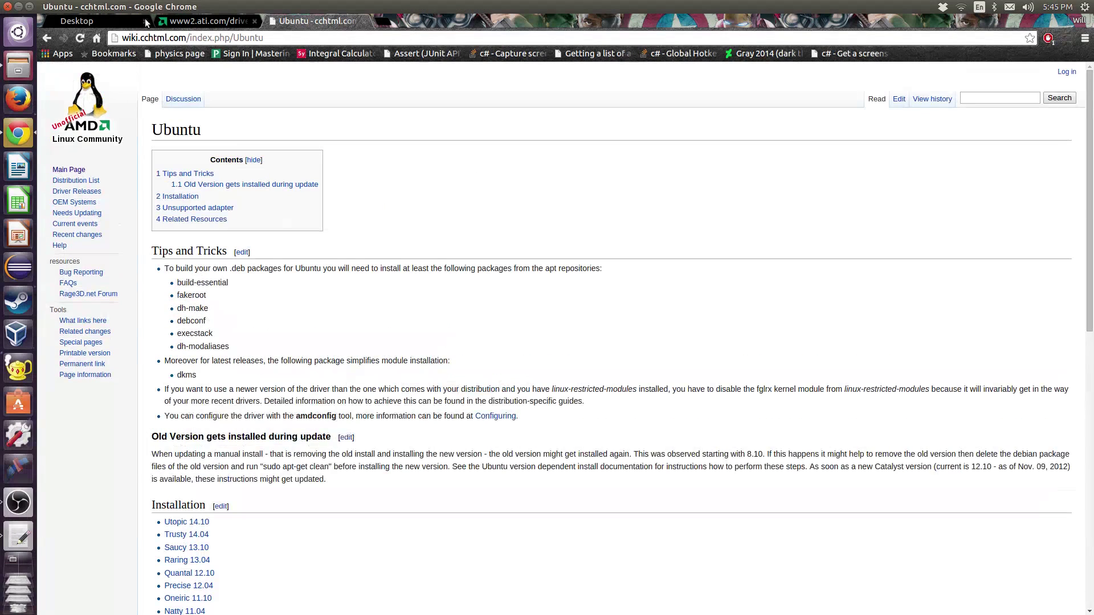
pyautogui.click(90, 23)
pyautogui.scroll(3, 752, 326)
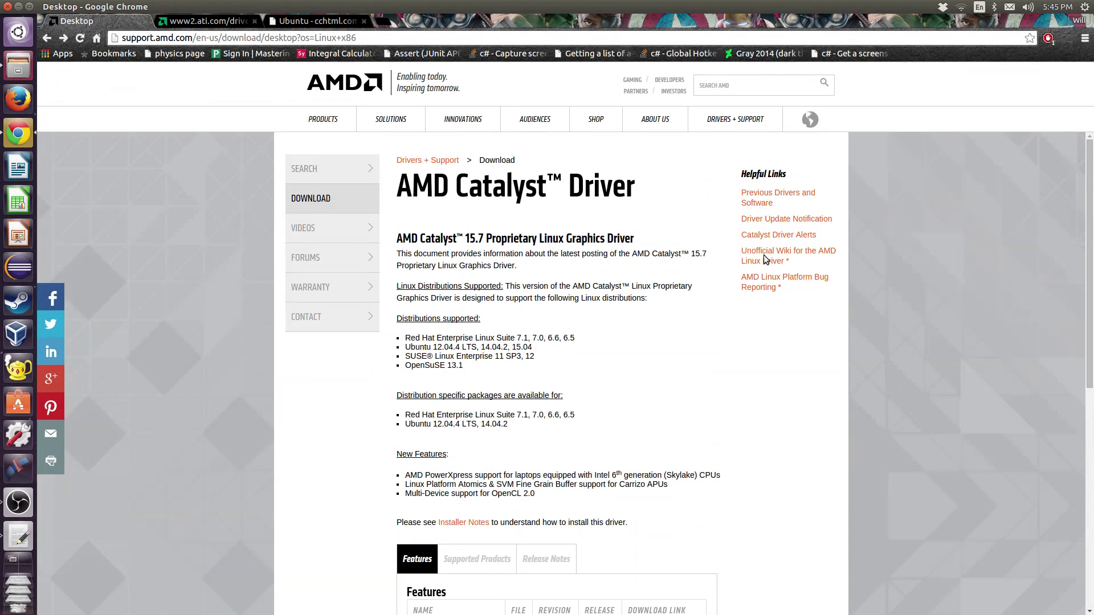
pyautogui.click(290, 21)
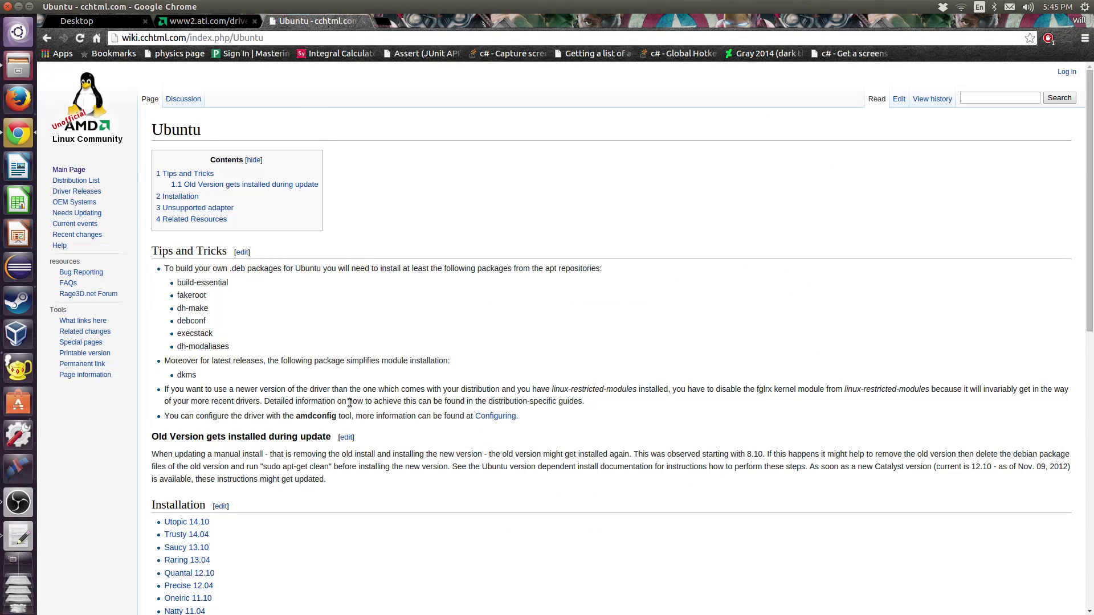
pyautogui.scroll(-2, 255, 489)
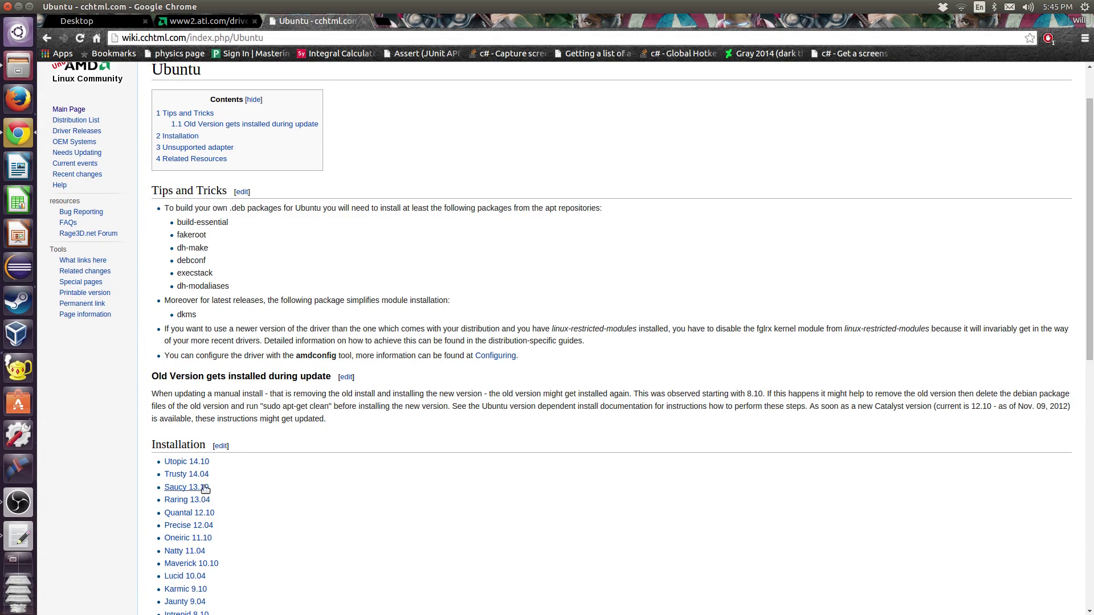
pyautogui.scroll(2, 508, 510)
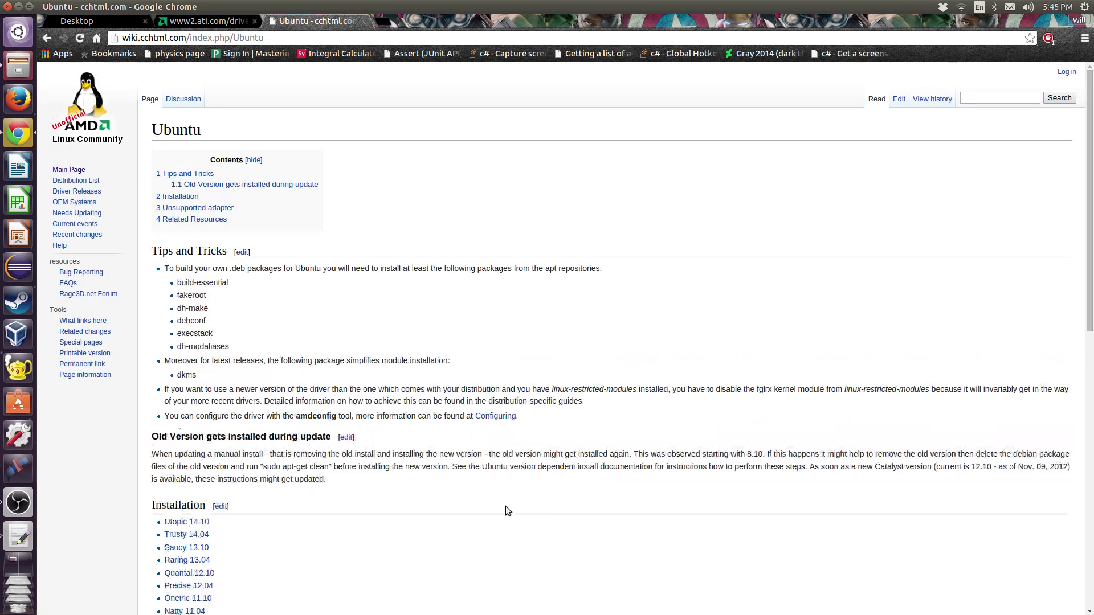
pyautogui.click(209, 22)
pyautogui.click(108, 21)
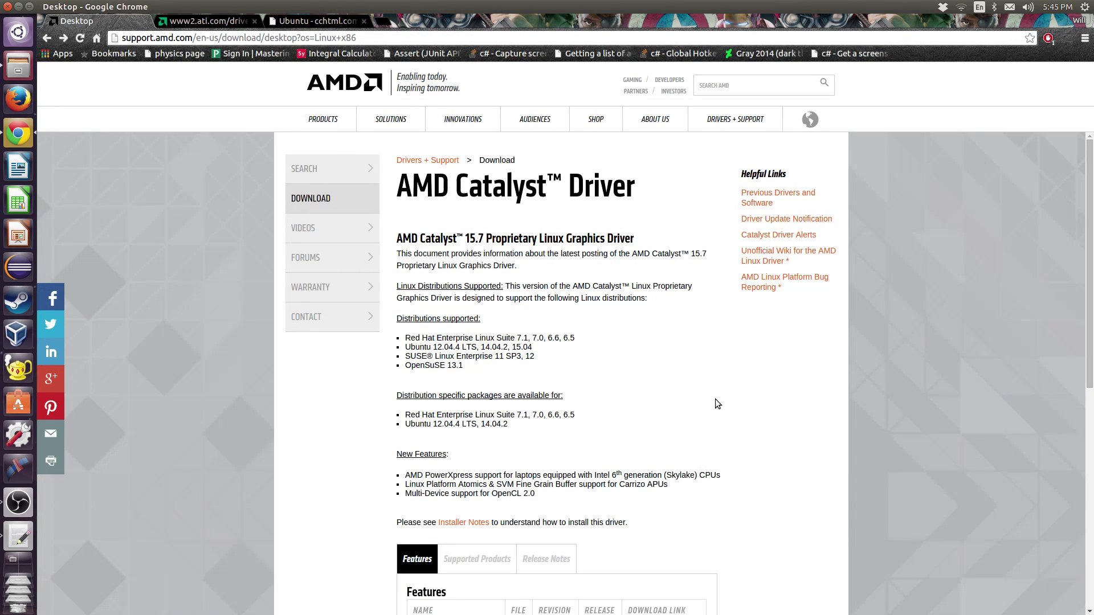
# - Review the list of supported Linux distributions on the download page
pyautogui.scroll(-3, 715, 403)
pyautogui.scroll(2, 603, 370)
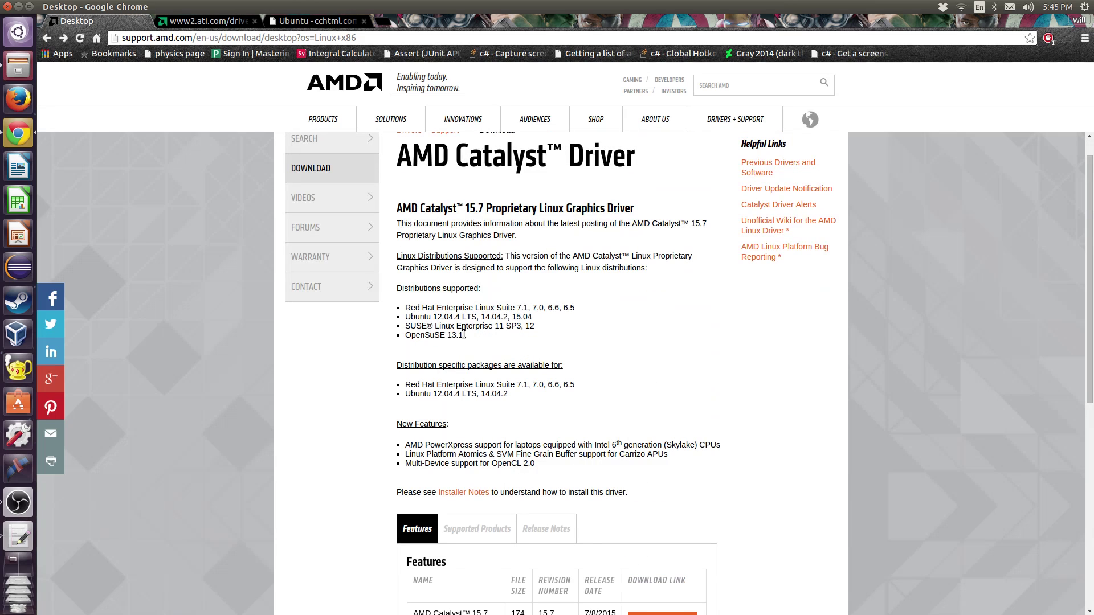
pyautogui.moveTo(463, 335); pyautogui.dragTo(405, 306)
pyautogui.click(491, 346)
pyautogui.moveTo(546, 321); pyautogui.dragTo(402, 310)
pyautogui.click(491, 314)
# - Confirm Ubuntu 14.04.2 is supported and download the Catalyst 15.7 Linux x86 driver
pyautogui.scroll(1, 545, 337)
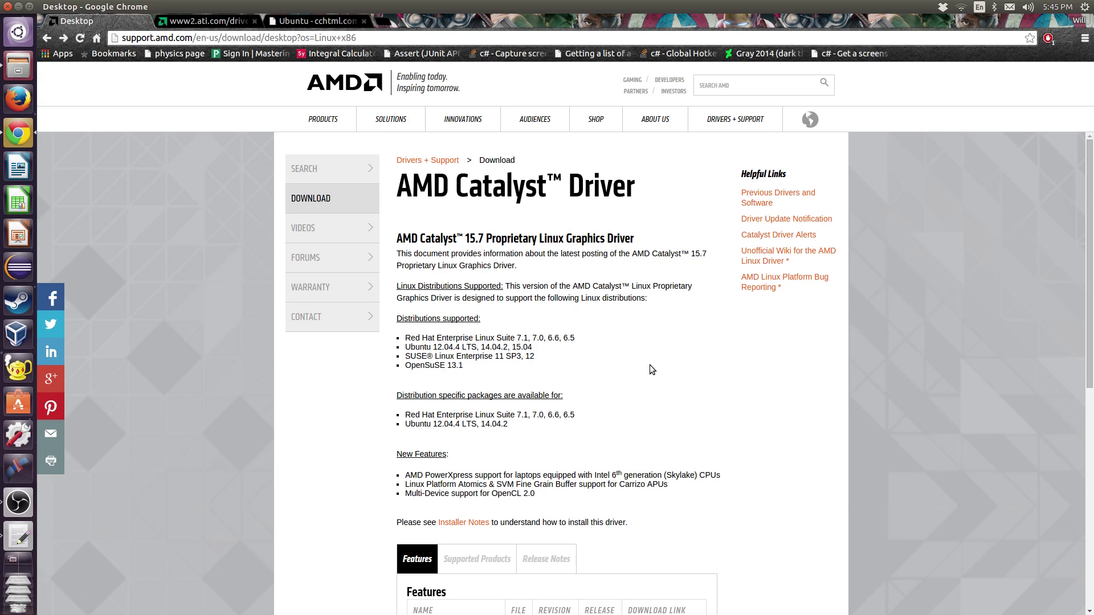
pyautogui.scroll(-1, 606, 419)
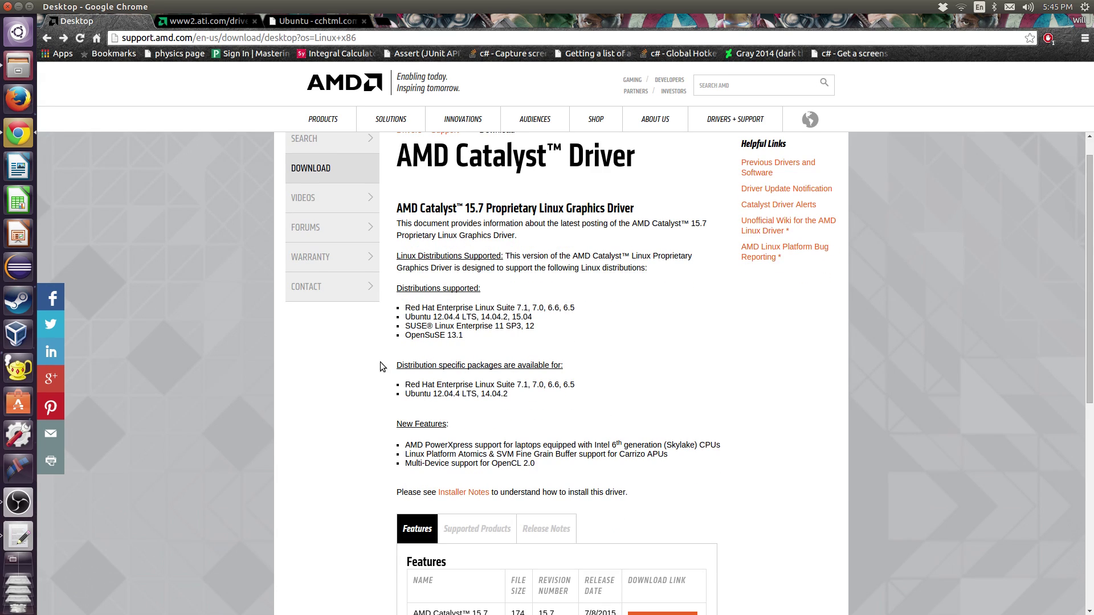
pyautogui.doubleClick(508, 397)
pyautogui.click(529, 408)
pyautogui.scroll(-6, 670, 436)
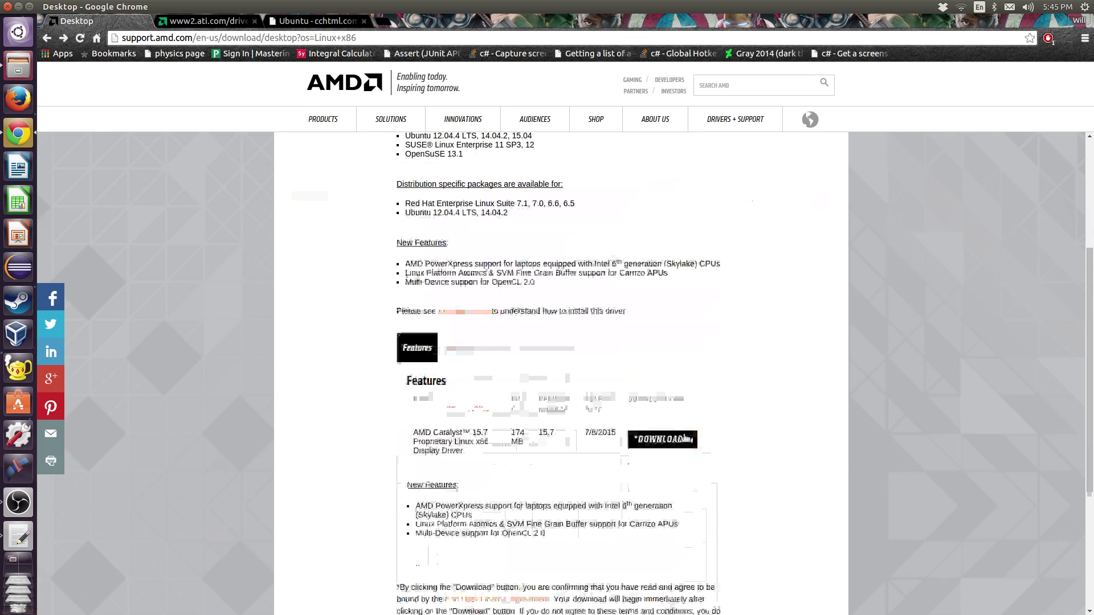
pyautogui.scroll(3, 823, 481)
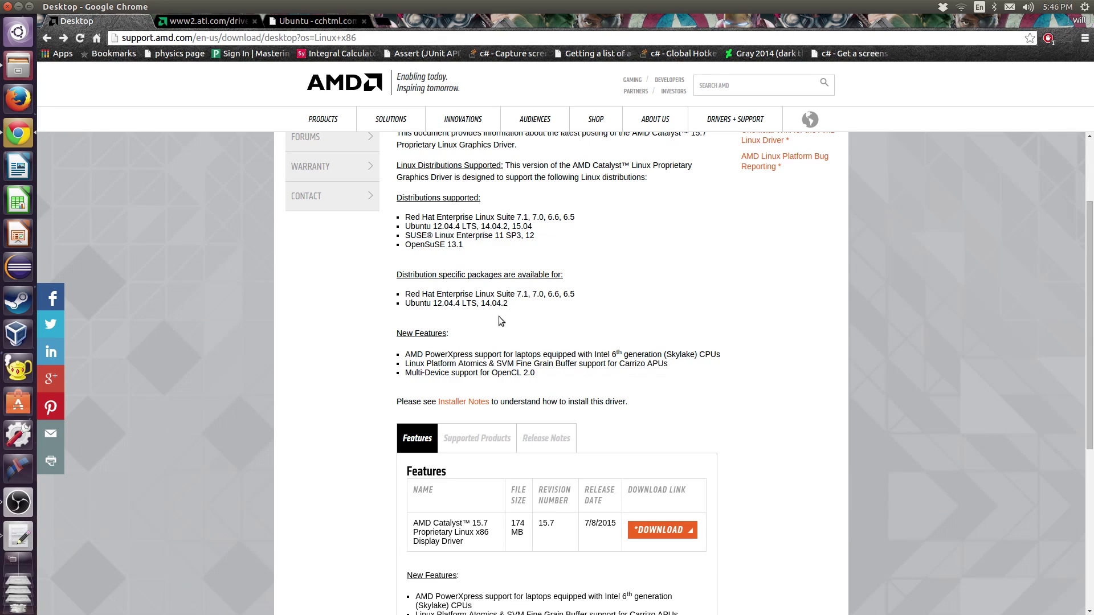
pyautogui.moveTo(511, 305); pyautogui.dragTo(482, 304)
pyautogui.click(513, 309)
pyautogui.scroll(-3, 785, 367)
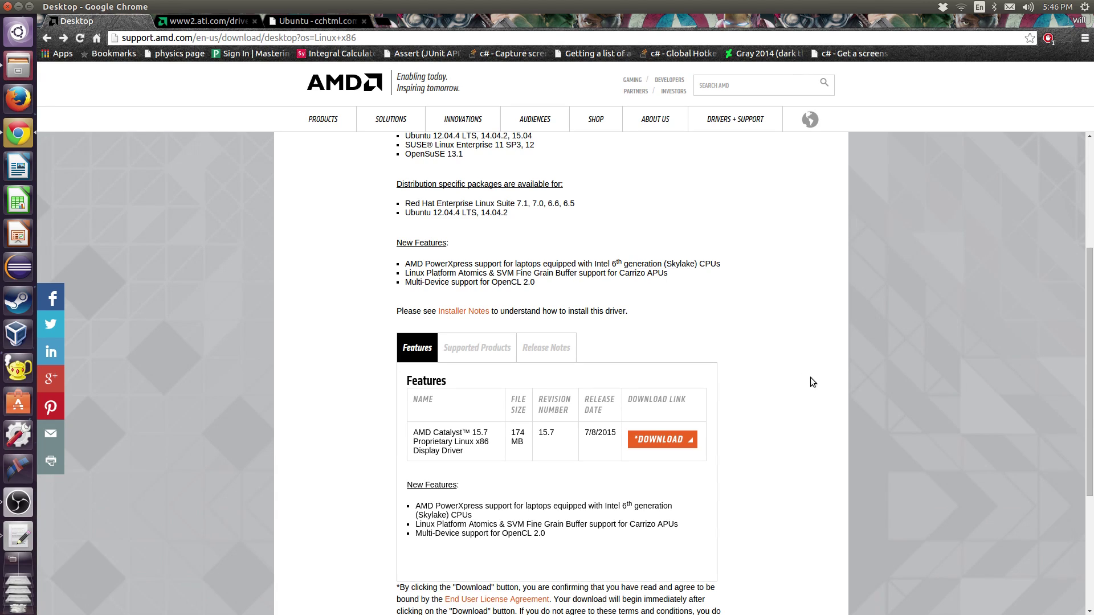
pyautogui.click(670, 443)
# - Extract amd-driver-installer-15.20.1046-x86.x86_64.zip in Downloads, producing its .run installer
pyautogui.click(18, 70)
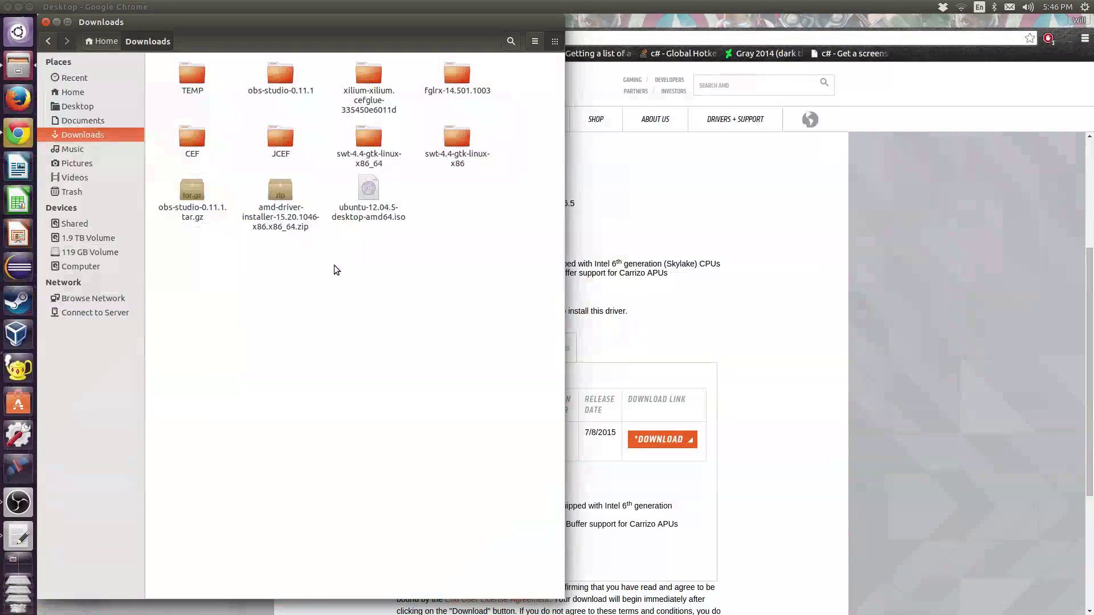
pyautogui.rightClick(282, 195)
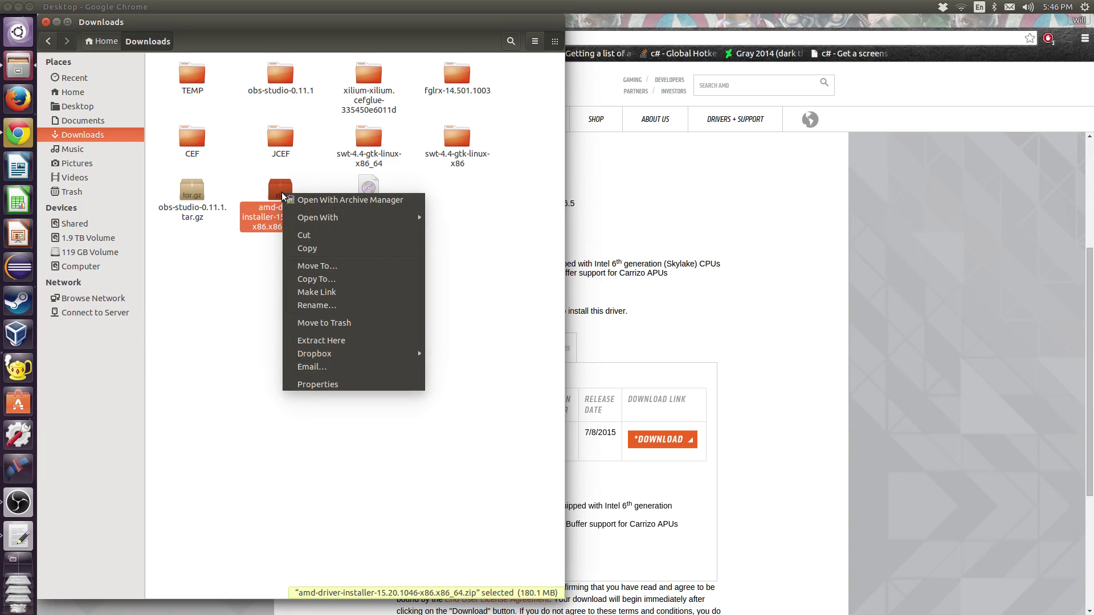
pyautogui.click(318, 340)
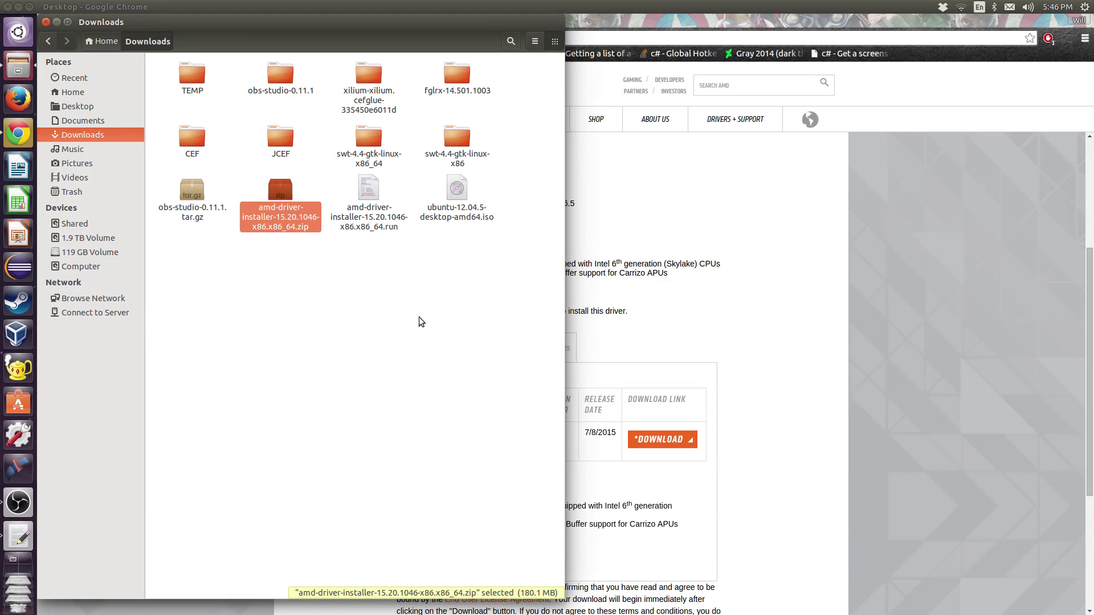
pyautogui.click(376, 196)
pyautogui.click(381, 337)
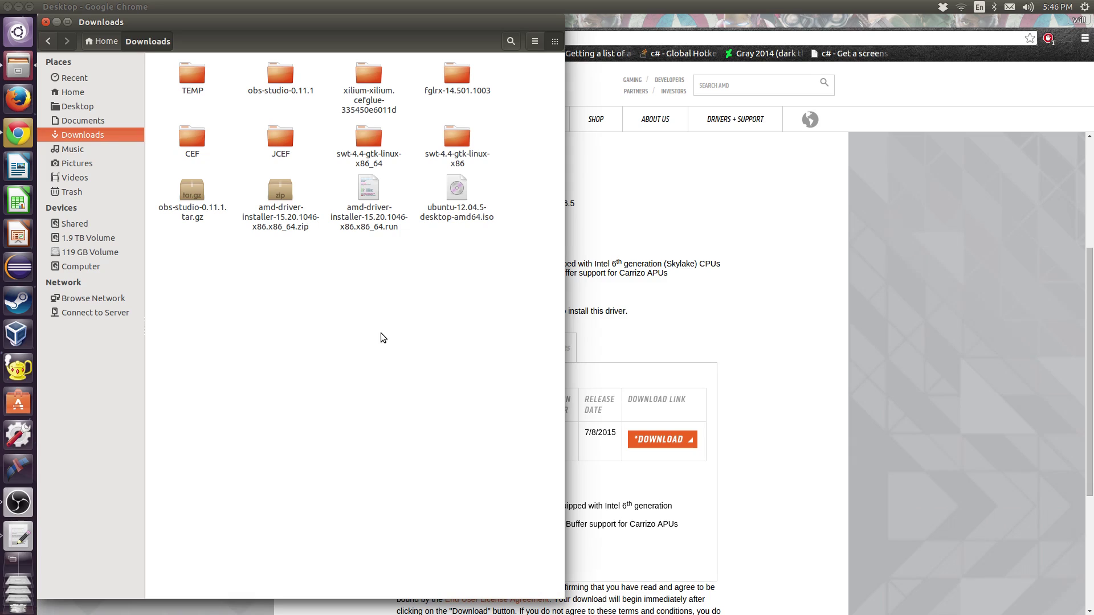
# - Open a terminal, cd into Downloads, and run ls and pwd to see the installer
pyautogui.hotkey('ctrl', 'alt', 't')
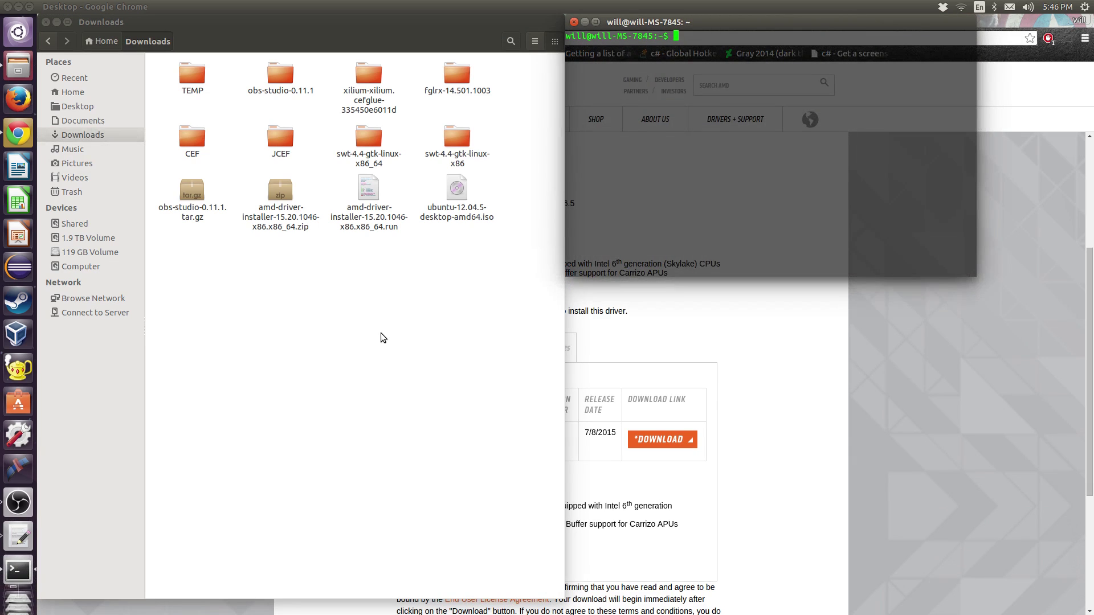
pyautogui.write('cd Down')
pyautogui.press('Tab')
pyautogui.press('Return')
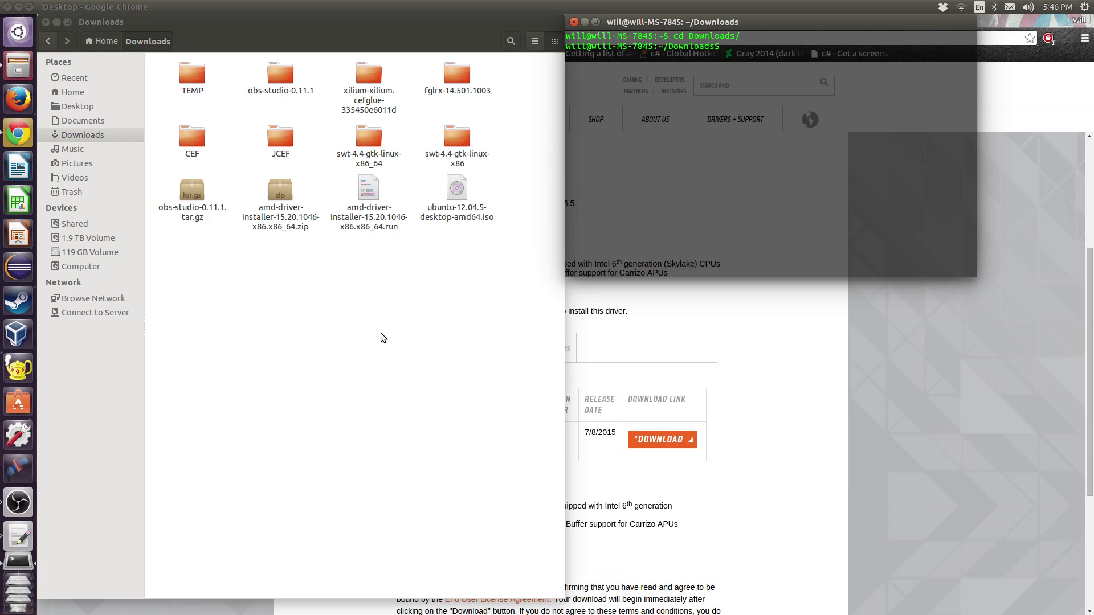
pyautogui.write('ls')
pyautogui.press('Return')
pyautogui.write('pwd')
pyautogui.press('Return')
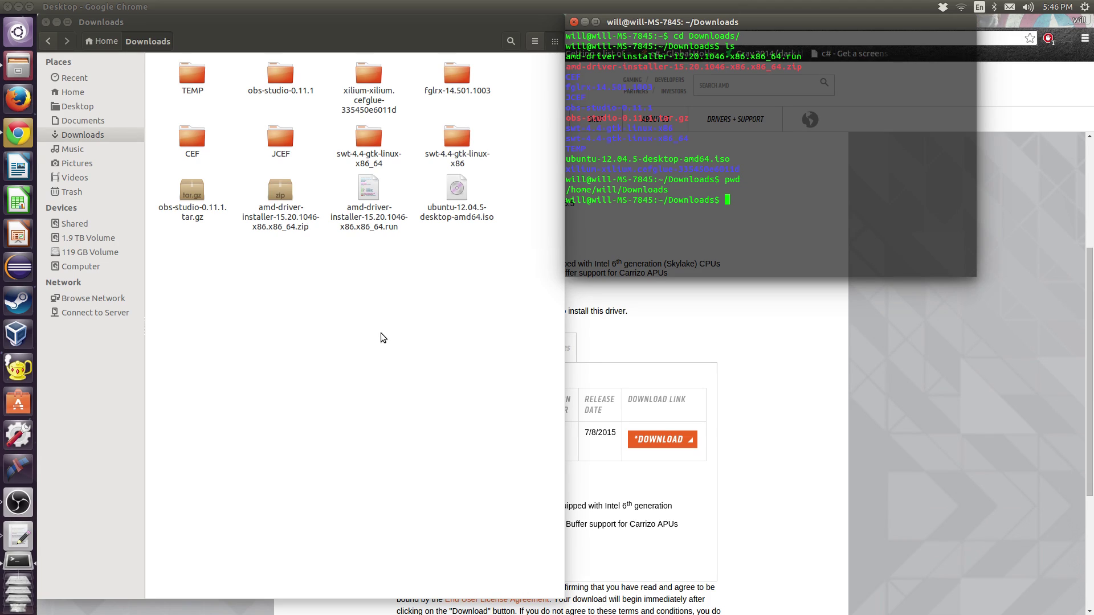
# - Run sudo apt-get update && sudo apt-get dist-upgrade, answering y to the 12 upgrades
pyautogui.write('sudo apt-')
pyautogui.write('get update')
pyautogui.write(' -y')
pyautogui.press('BackSpace')
pyautogui.press('BackSpace')
pyautogui.write('&& sudo')
pyautogui.press('BackSpace')
pyautogui.press('BackSpace')
pyautogui.press('BackSpace')
pyautogui.press('BackSpace')
pyautogui.write('sudo apt-get dist-upgrade')
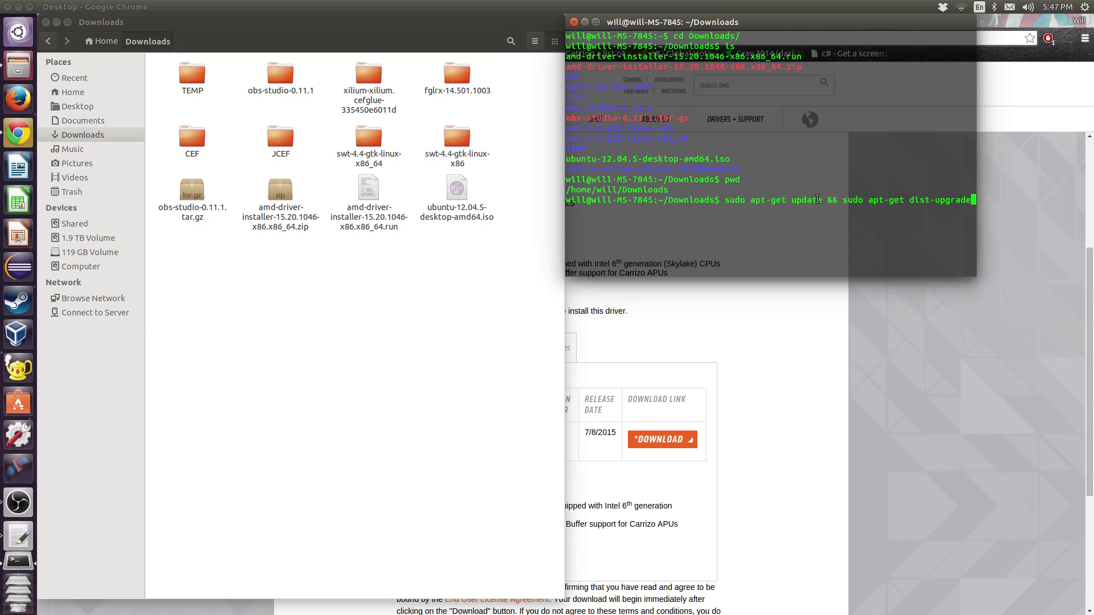
pyautogui.moveTo(823, 200); pyautogui.dragTo(714, 199)
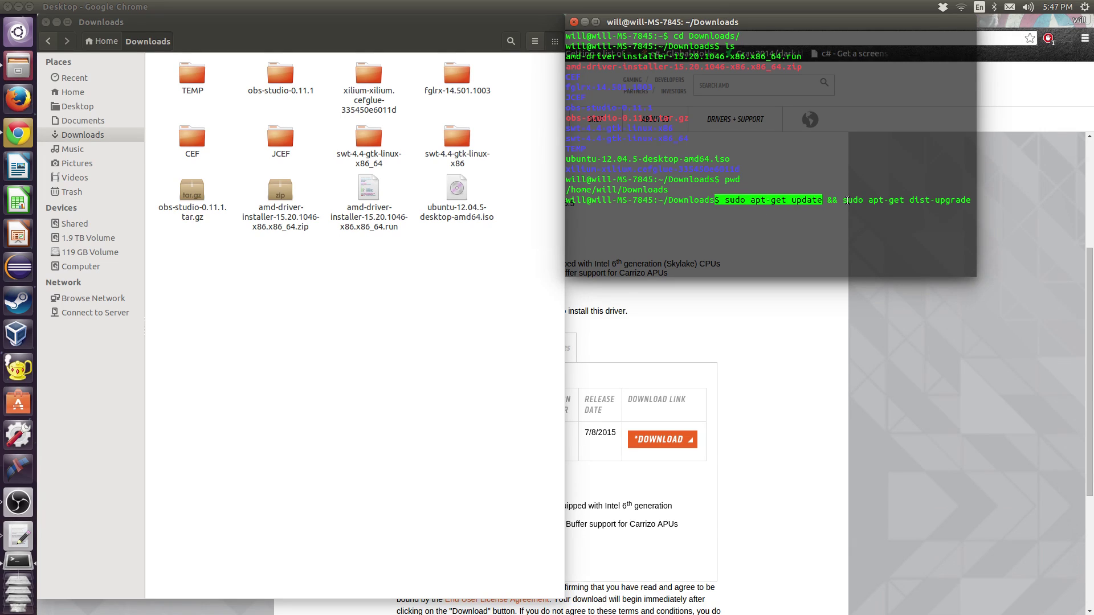
pyautogui.tripleClick(845, 200)
pyautogui.click(973, 206)
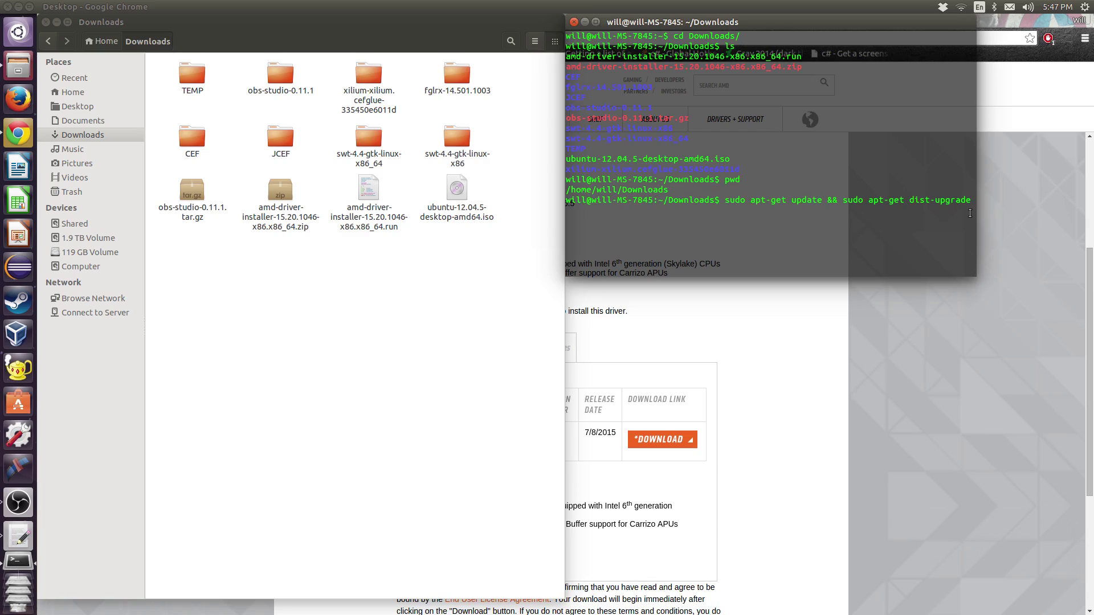
pyautogui.press('Return')
pyautogui.press('Return')
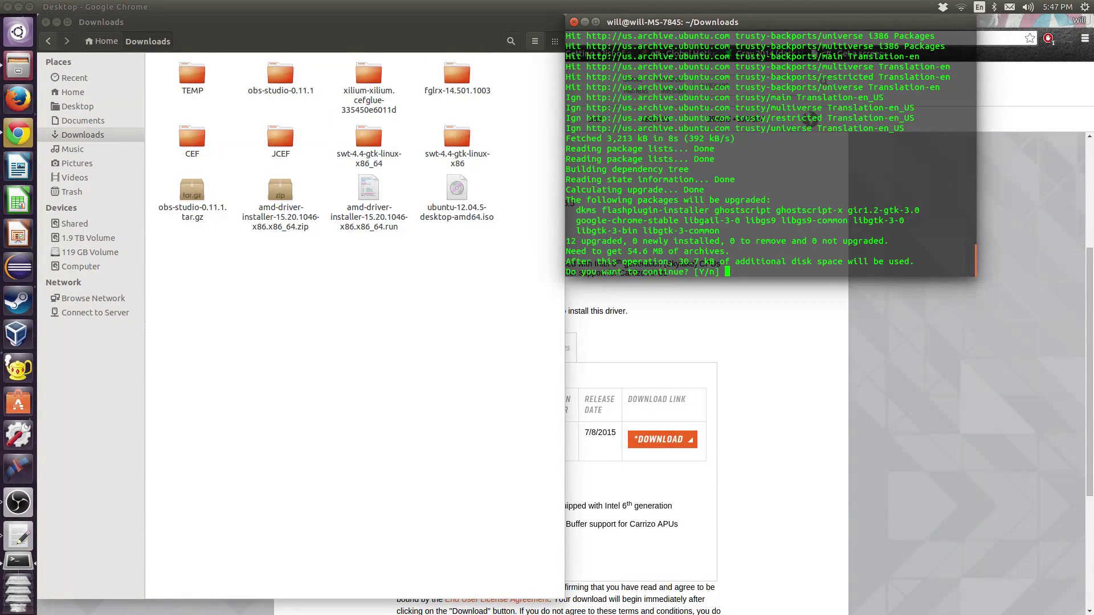
pyautogui.write('y')
pyautogui.press('Return')
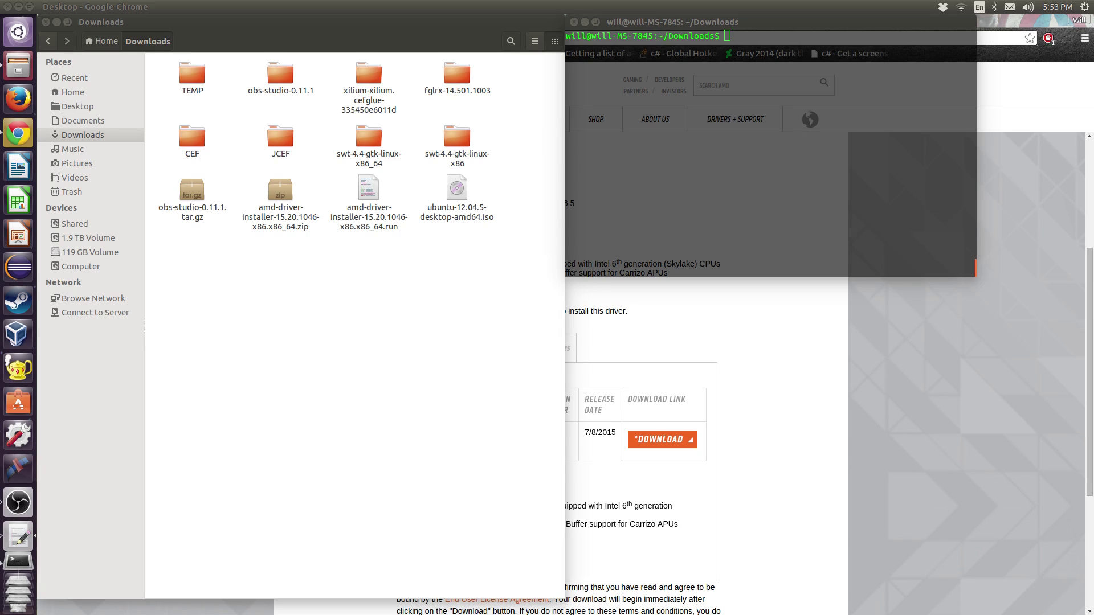
# - Paste and run the apt-get install for kernel headers and build tools, then ls Downloads
pyautogui.rightClick(767, 72)
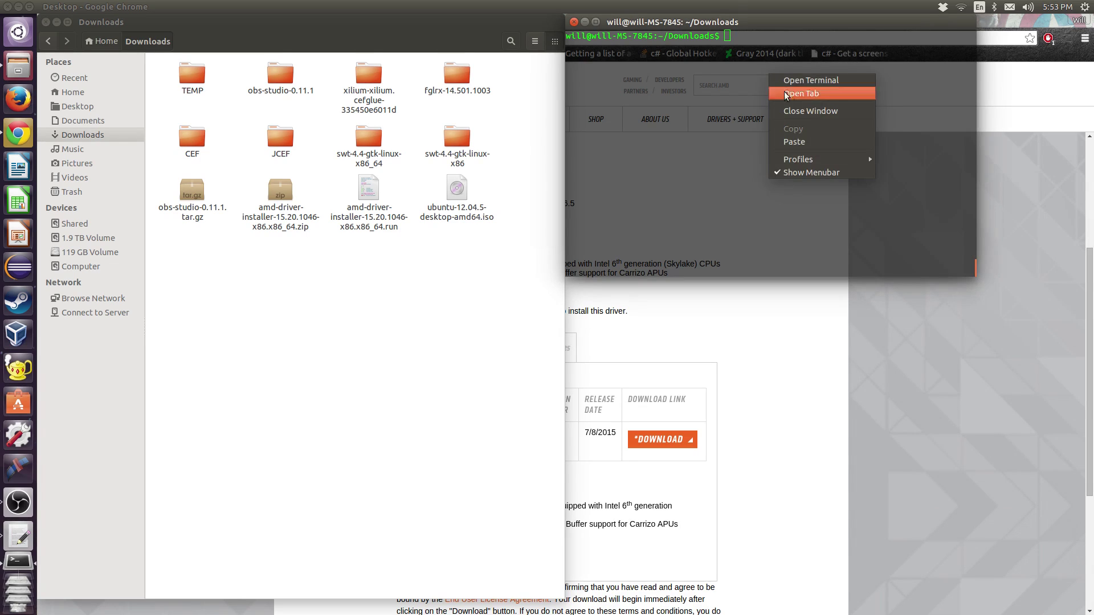
pyautogui.click(817, 142)
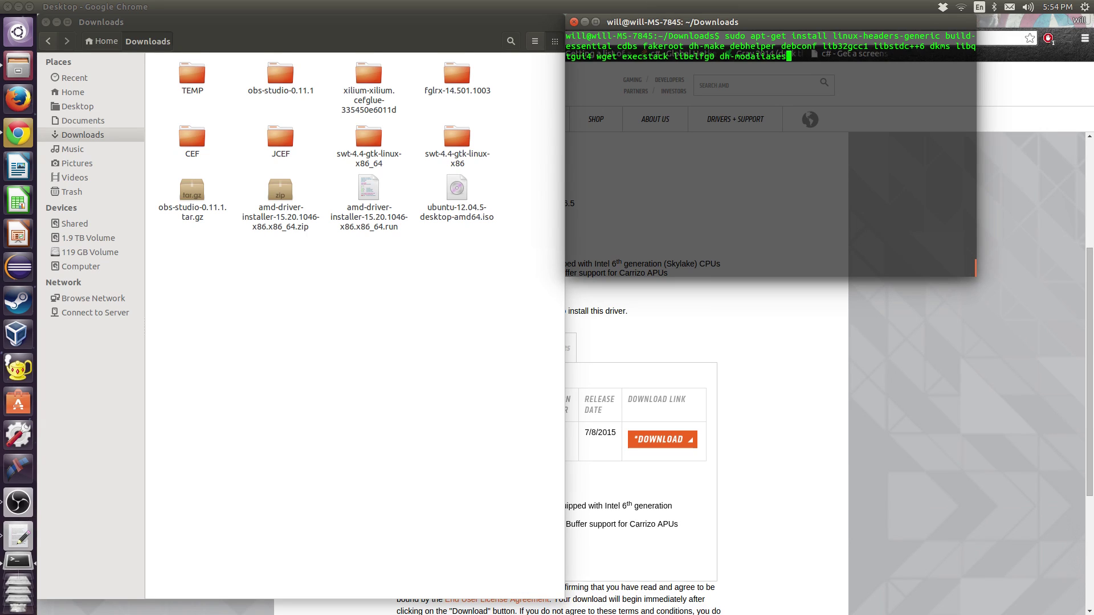
pyautogui.press('Return')
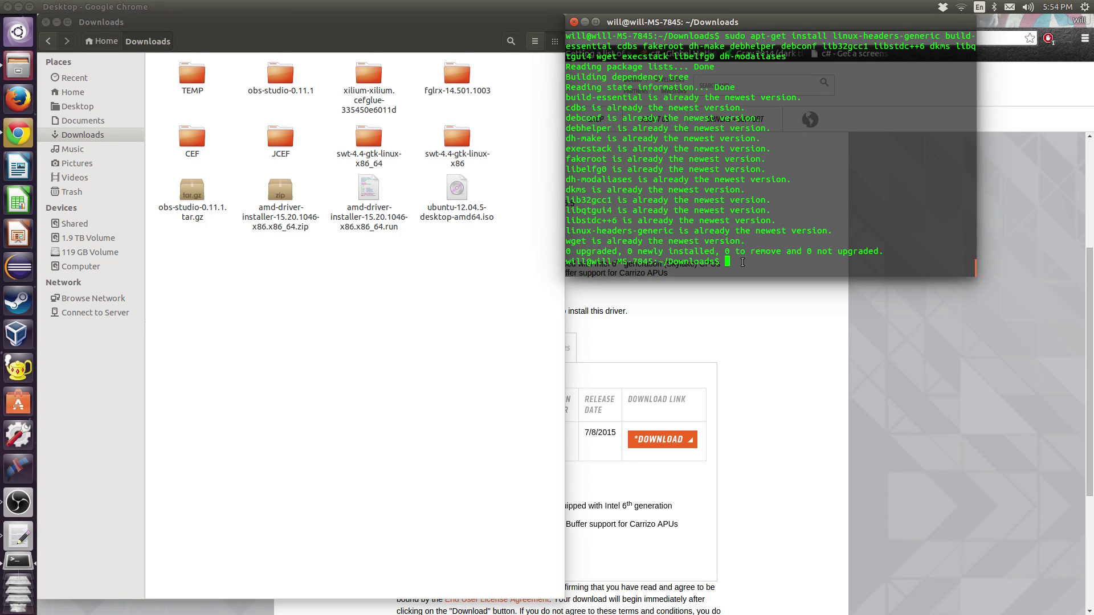
pyautogui.write('ls')
pyautogui.press('Return')
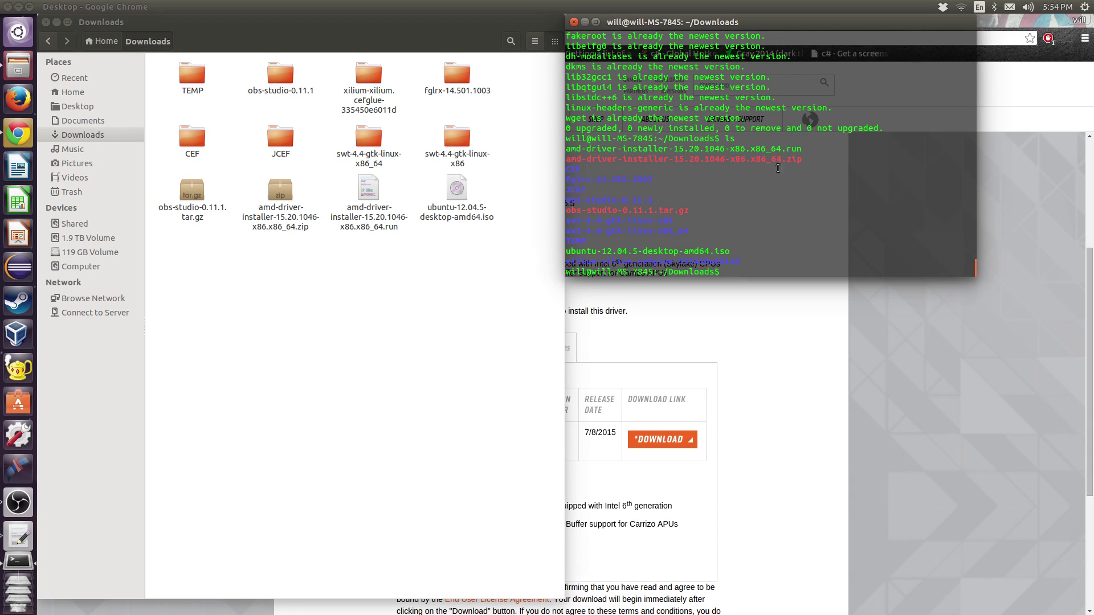
# - Run sudo bash on amd-driver-installer-15.20.1046-x86.x86_64.run to launch the Catalyst setup
pyautogui.moveTo(806, 142)
pyautogui.mouseDown()
pyautogui.moveTo(775, 147)
pyautogui.moveTo(803, 152)
pyautogui.mouseUp()
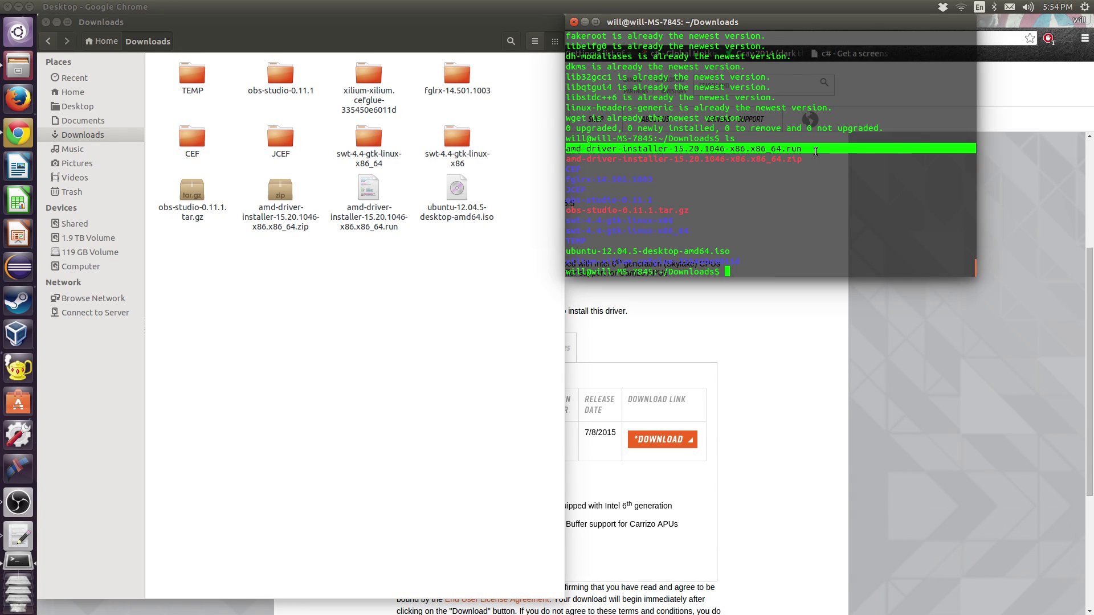
pyautogui.click(802, 177)
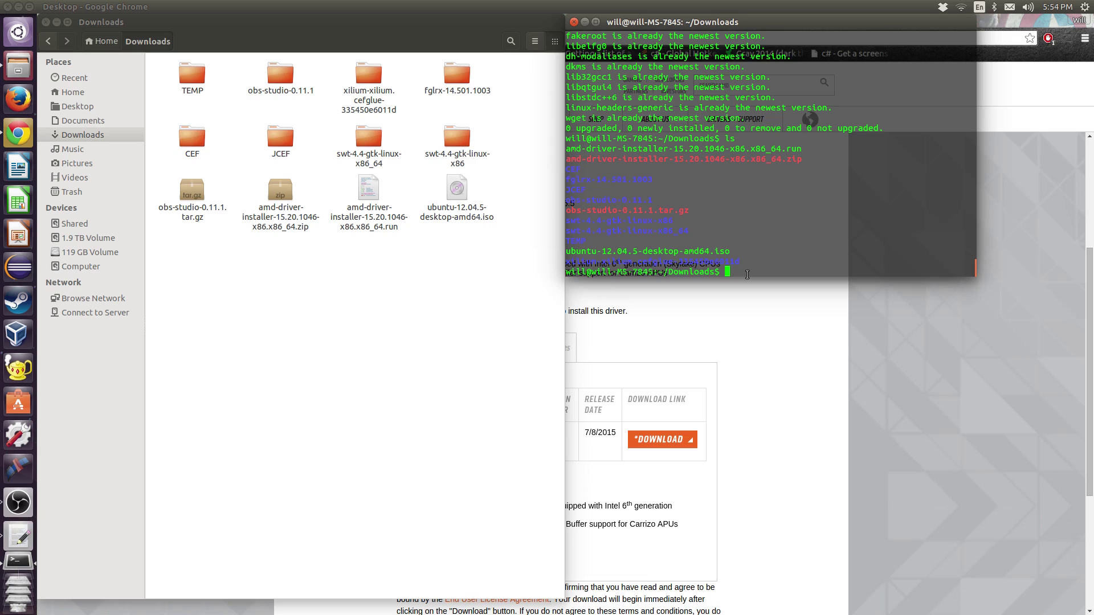
pyautogui.write('sudo bash amd-')
pyautogui.press('Tab')
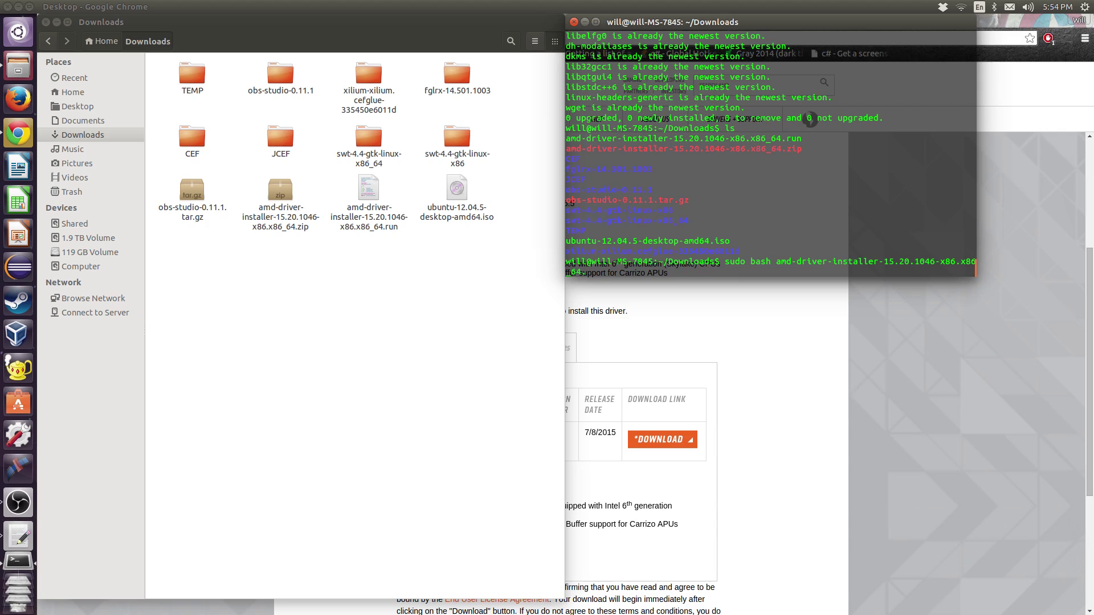
pyautogui.write('run')
pyautogui.press('Return')
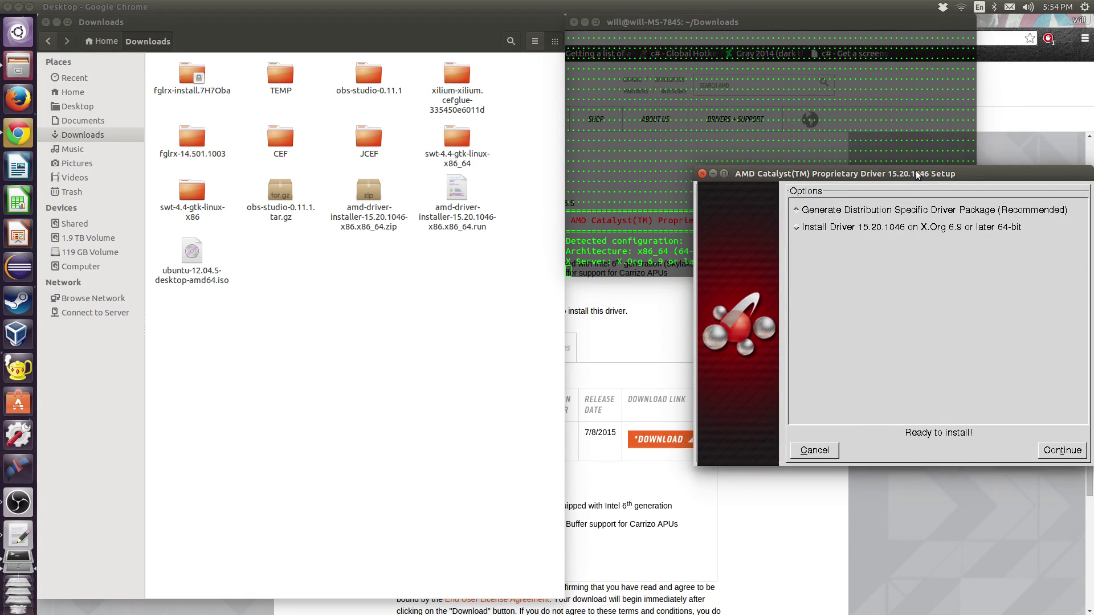
# - Continue with 'Generate Distribution Specific Driver Package' to bring up the licence agreement
pyautogui.moveTo(917, 175); pyautogui.dragTo(509, 162)
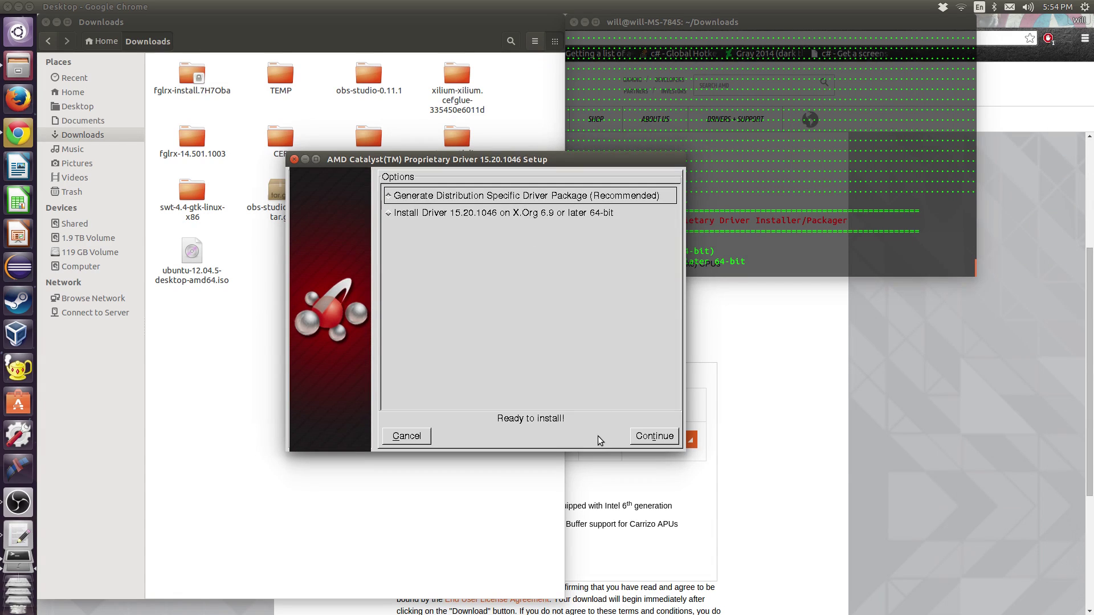
pyautogui.click(653, 437)
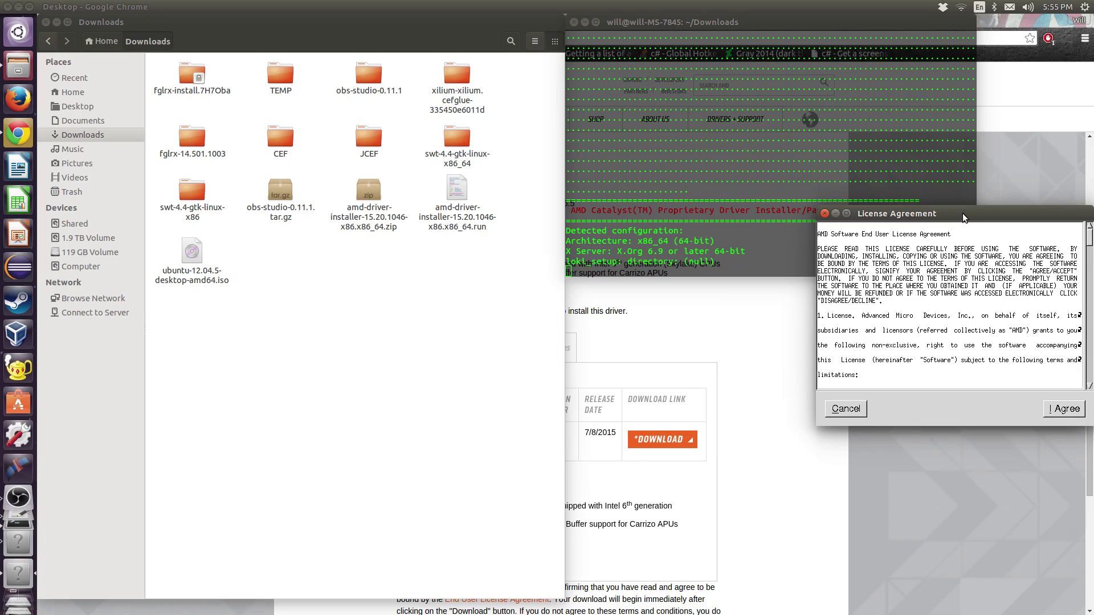
pyautogui.moveTo(876, 200); pyautogui.dragTo(430, 143)
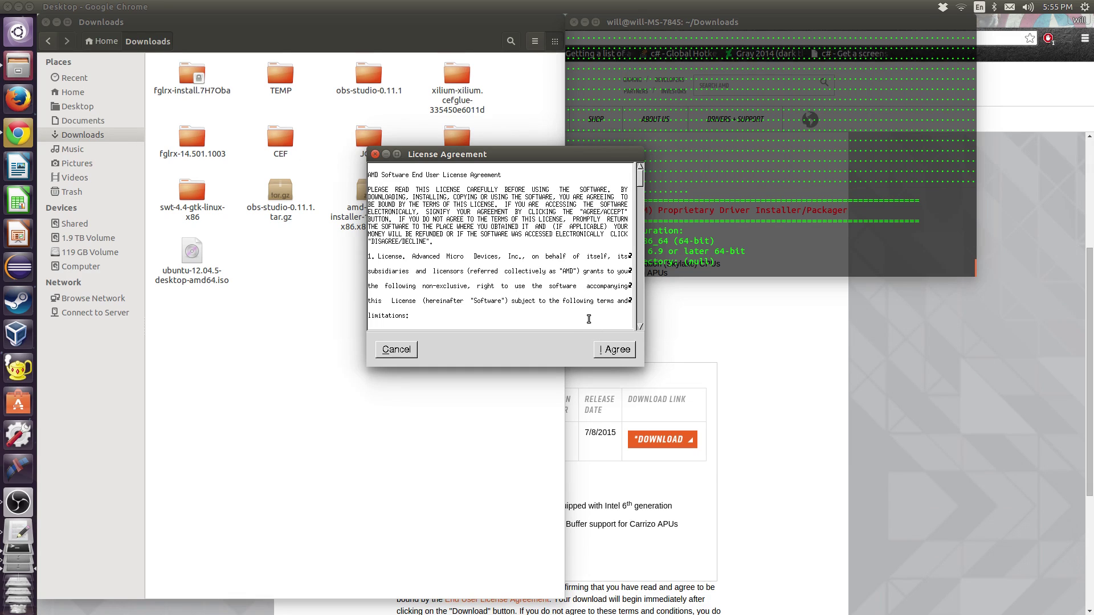
# - Accept the licence and select 'Build package for detected OS: Ubuntu/trusty'
pyautogui.click(612, 350)
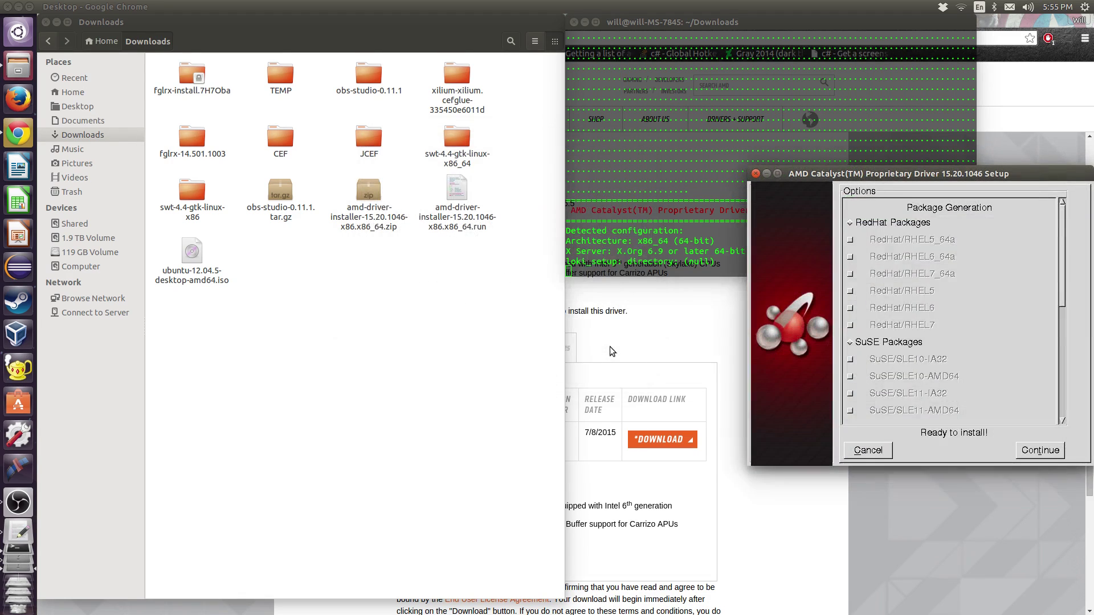
pyautogui.moveTo(945, 174); pyautogui.dragTo(585, 109)
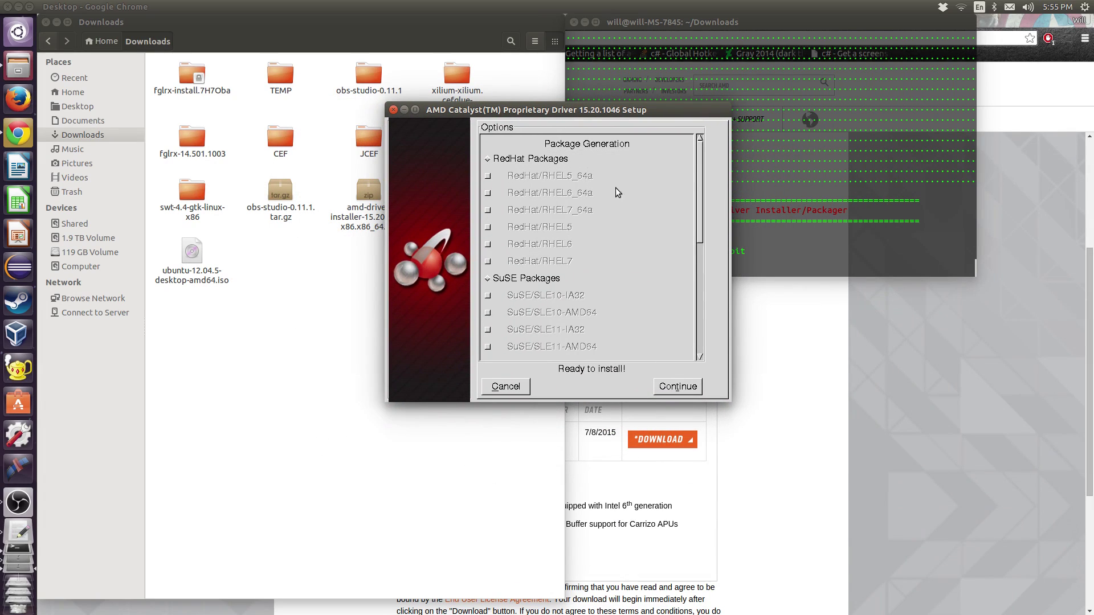
pyautogui.scroll(-10, 601, 295)
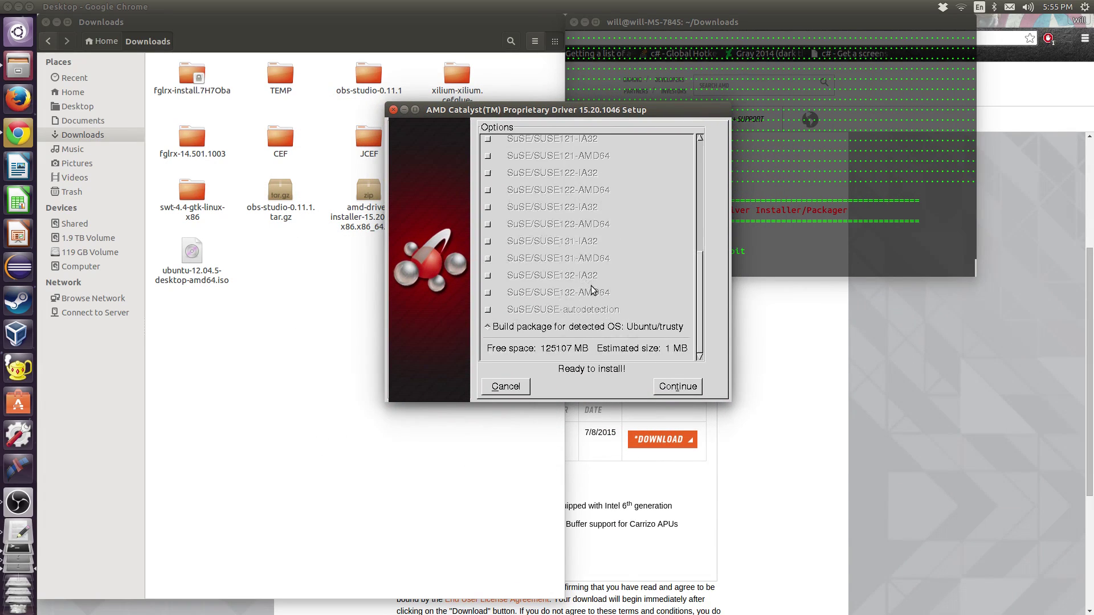
pyautogui.click(592, 338)
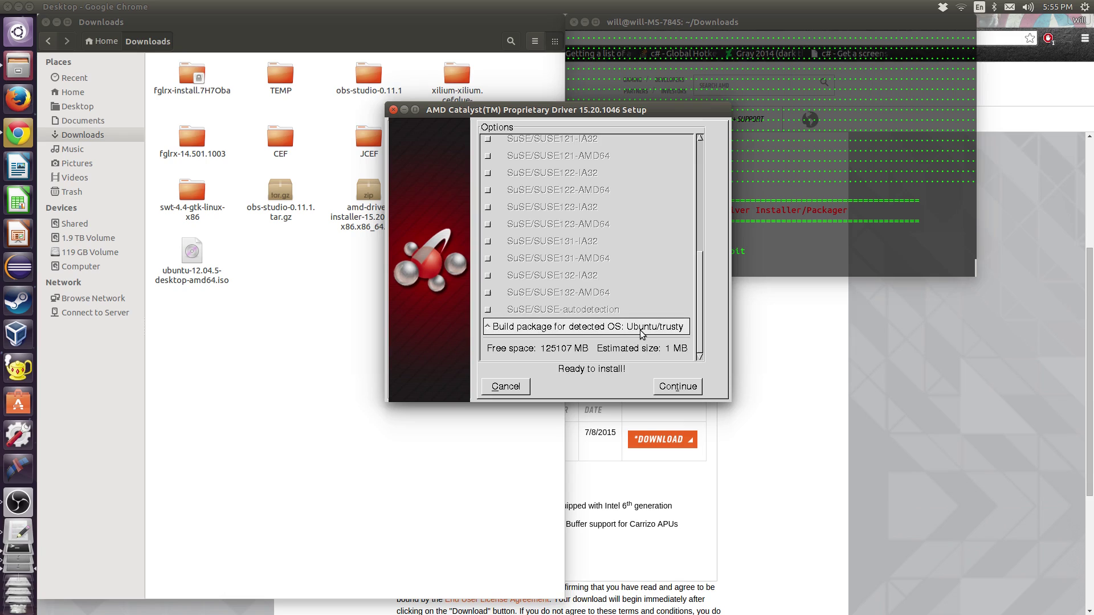
pyautogui.click(522, 333)
pyautogui.click(521, 333)
pyautogui.click(663, 333)
# - Start the Ubuntu/trusty package build and wait for Package Generation Completed
pyautogui.click(677, 388)
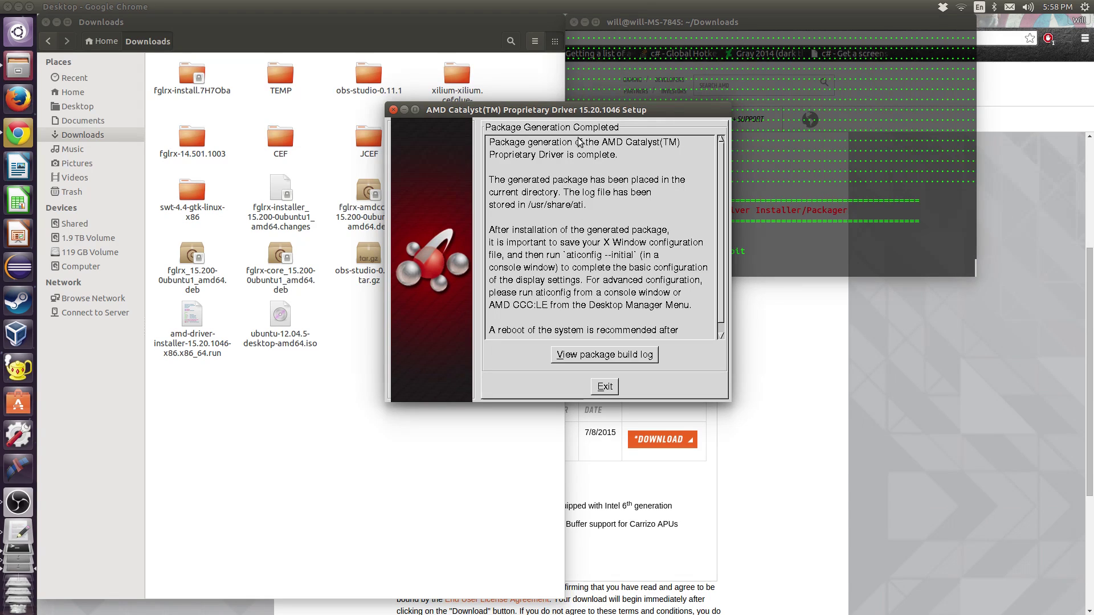
pyautogui.moveTo(584, 109); pyautogui.dragTo(699, 83)
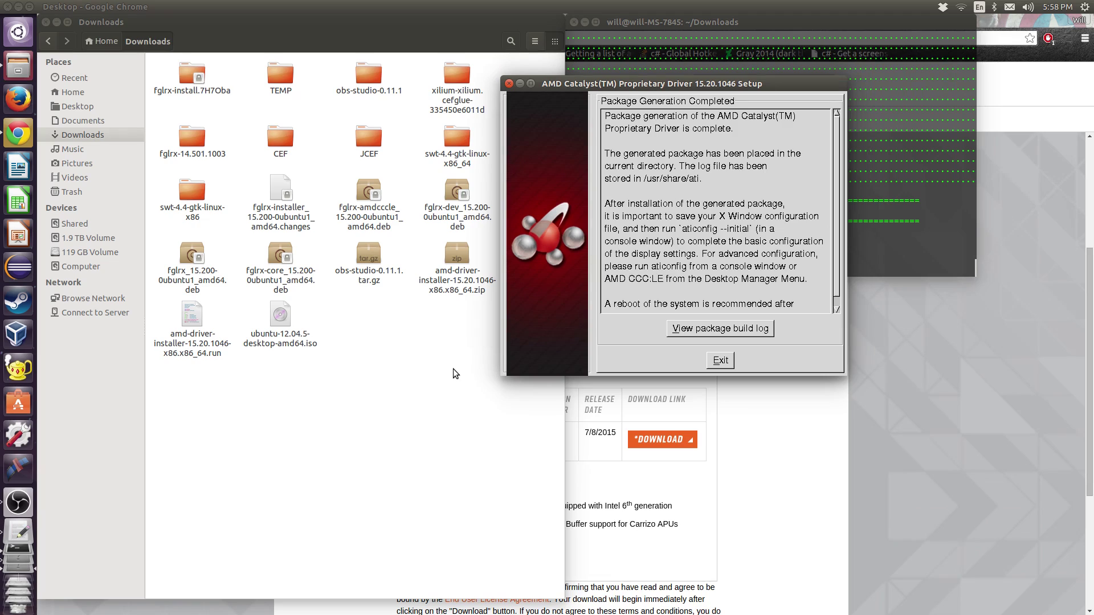
# - From a new terminal, open /usr/share/ati/fglrx-install.log in gedit
pyautogui.hotkey('ctrl', 'alt', 't')
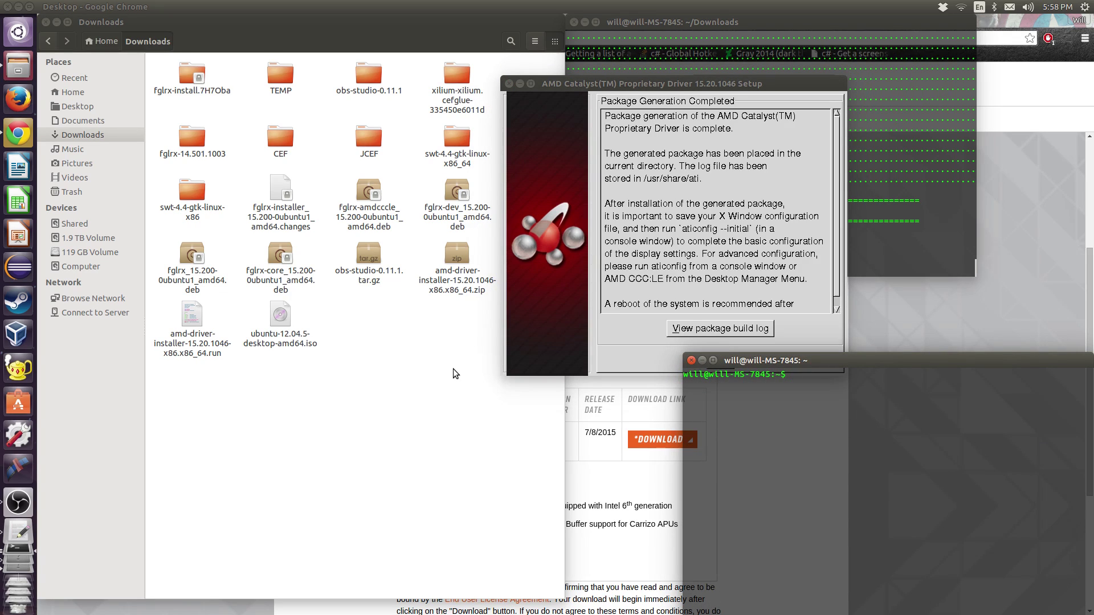
pyautogui.write('gedit')
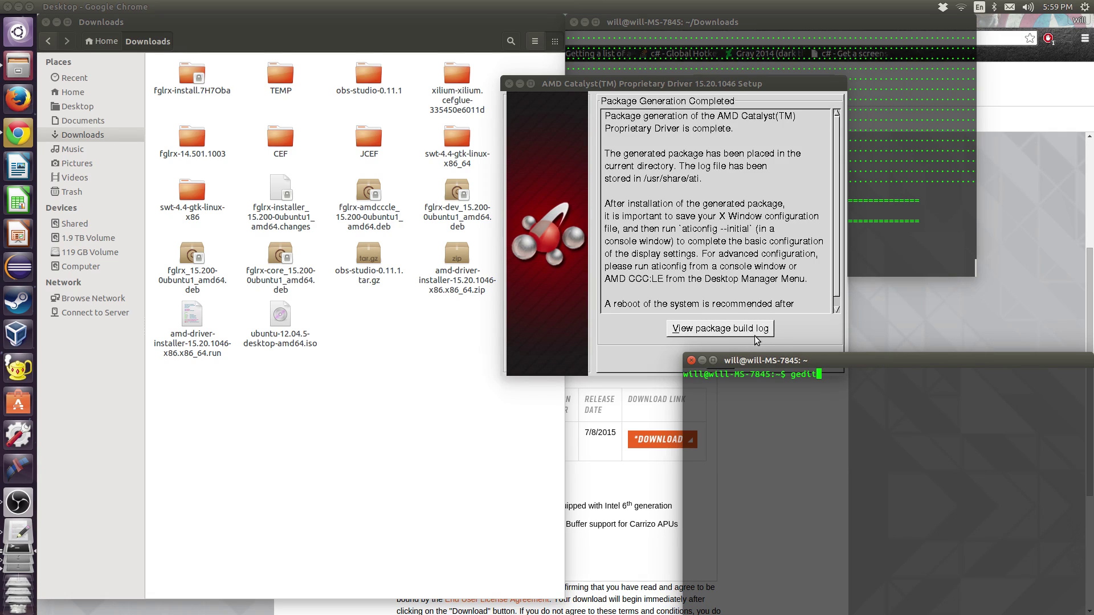
pyautogui.write(' /usr/share/ati')
pyautogui.press('Tab')
pyautogui.press('Tab')
pyautogui.press('Tab')
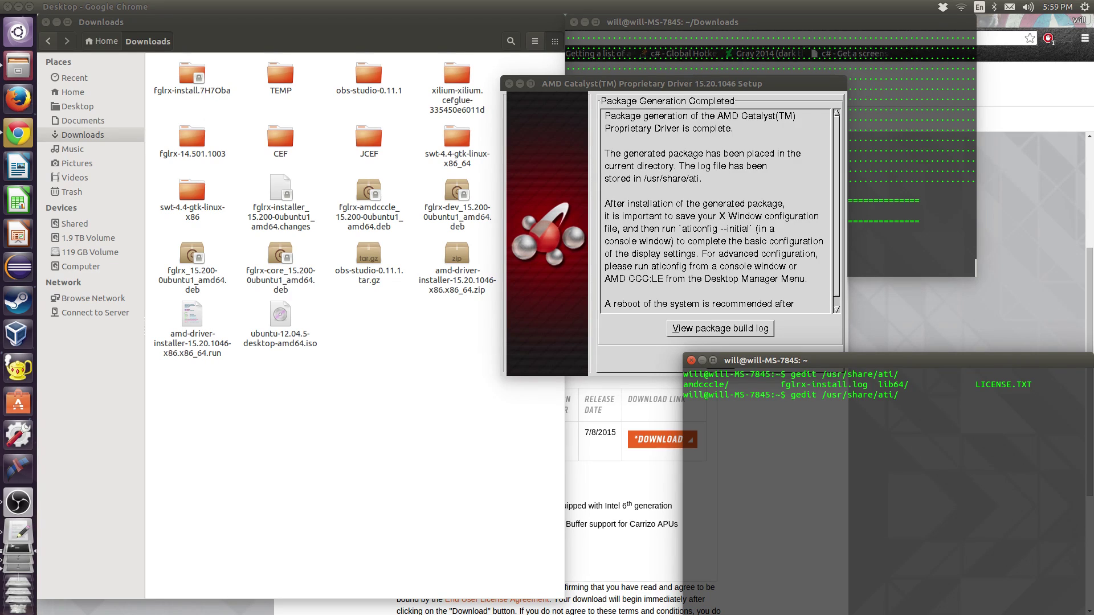
pyautogui.write('f')
pyautogui.press('Tab')
pyautogui.press('Return')
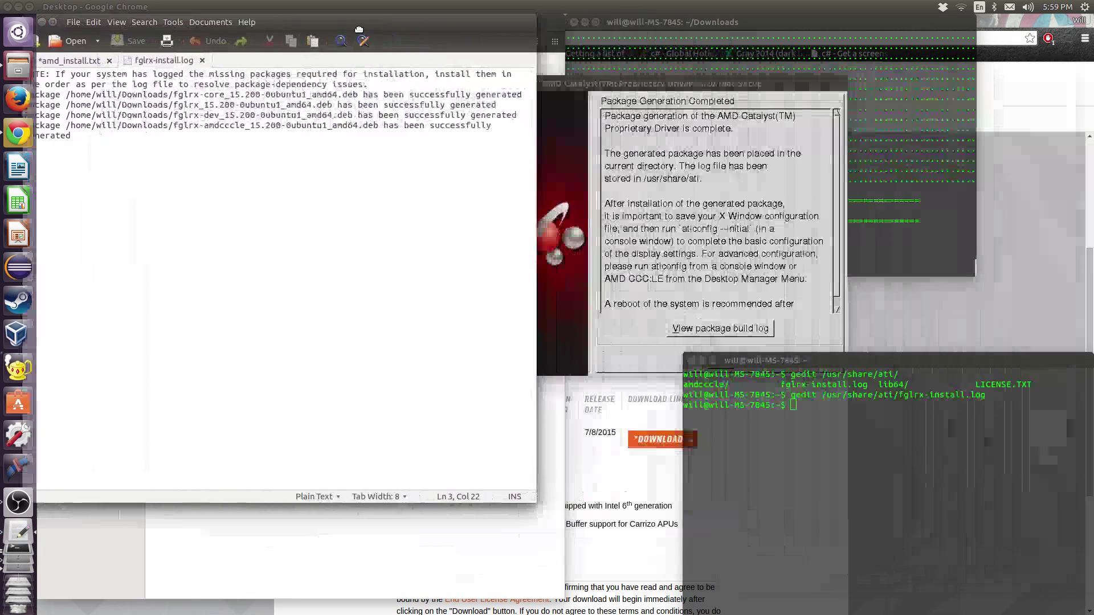
pyautogui.moveTo(368, 35); pyautogui.dragTo(395, 28)
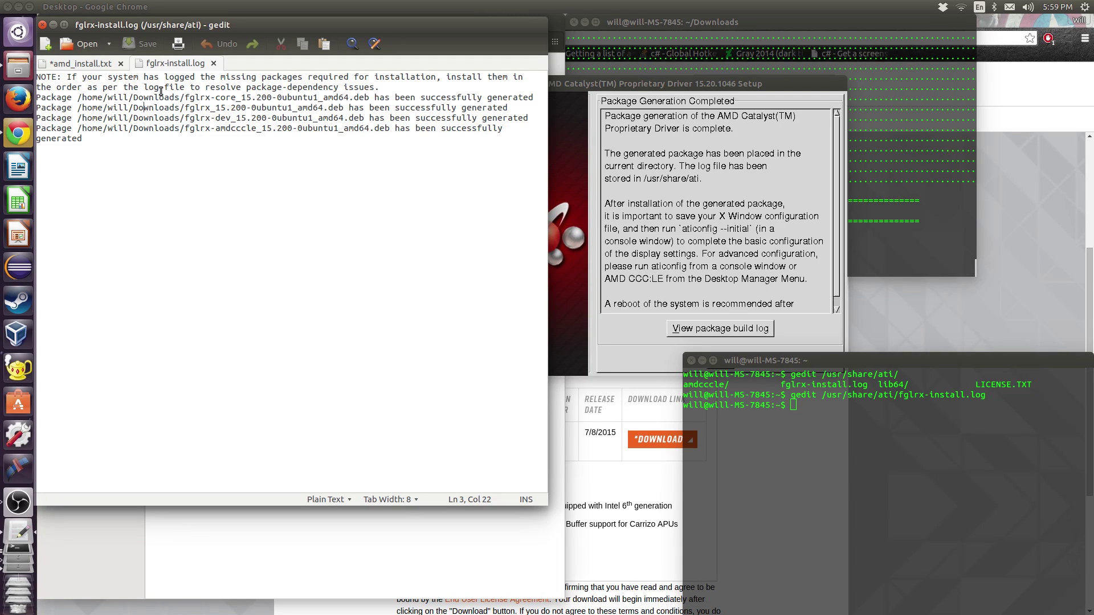
# - Review the install log, then draft a 'sudo apt-get -f install' command in the terminal
pyautogui.click(380, 88)
pyautogui.click(828, 415)
pyautogui.write('s')
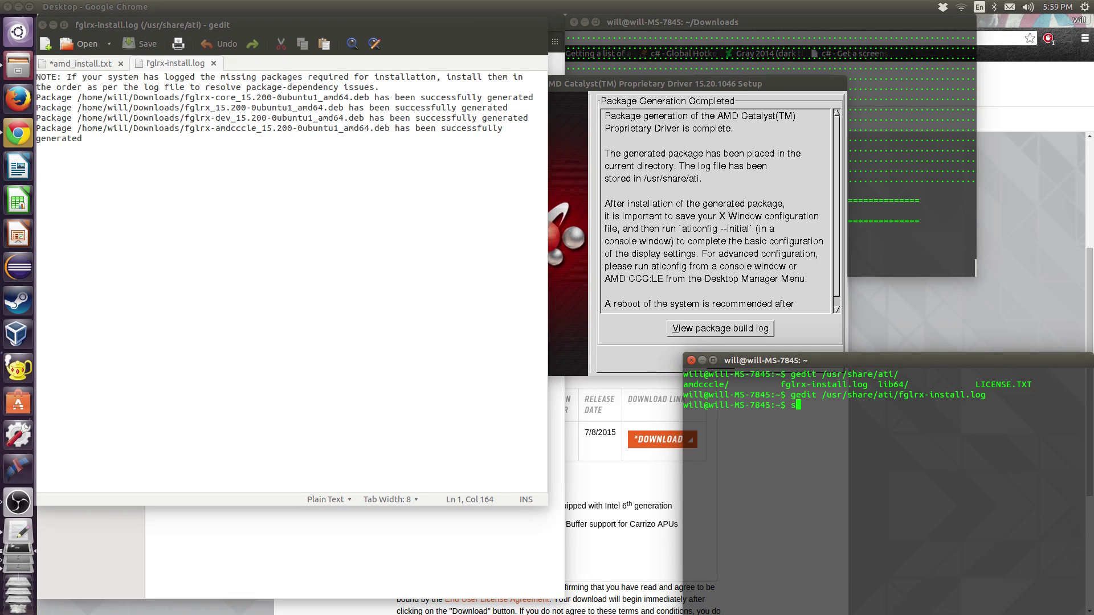
pyautogui.write('udo app')
pyautogui.press('BackSpace')
pyautogui.write('t-get -f install')
pyautogui.press('BackSpace')
pyautogui.press('BackSpace')
pyautogui.press('BackSpace')
pyautogui.press('BackSpace')
pyautogui.press('BackSpace')
pyautogui.press('BackSpace')
pyautogui.press('BackSpace')
pyautogui.press('BackSpace')
pyautogui.press('BackSpace')
pyautogui.press('BackSpace')
pyautogui.press('BackSpace')
pyautogui.press('BackSpace')
pyautogui.press('BackSpace')
pyautogui.press('BackSpace')
pyautogui.press('BackSpace')
pyautogui.press('BackSpace')
pyautogui.press('BackSpace')
pyautogui.press('BackSpace')
pyautogui.press('BackSpace')
pyautogui.press('BackSpace')
pyautogui.press('BackSpace')
pyautogui.press('BackSpace')
pyautogui.press('BackSpace')
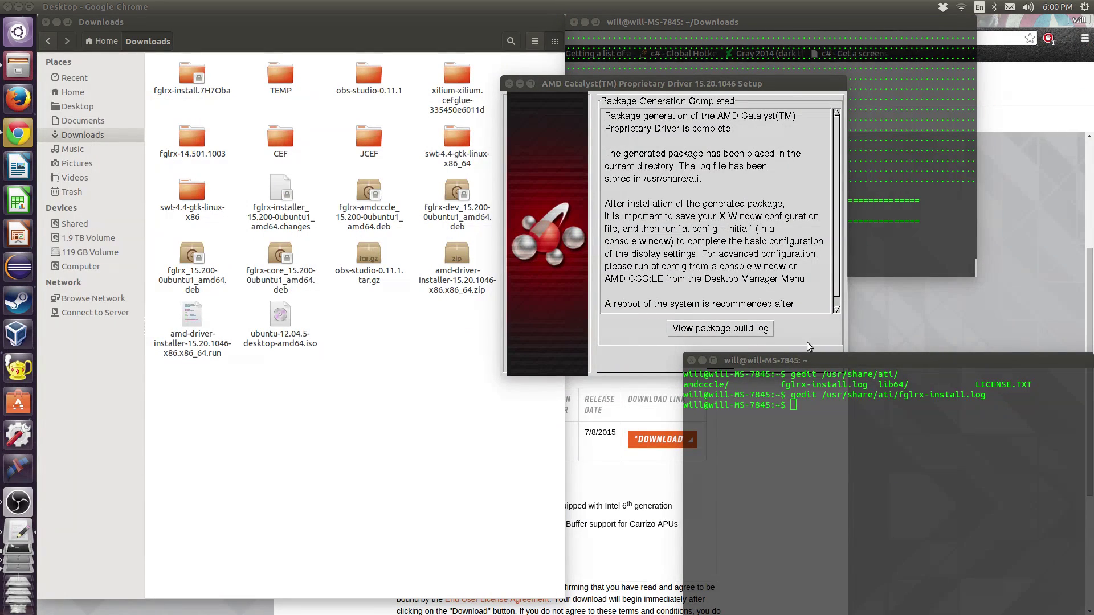
# - Exit package generation, agree to install the generated fglrx package, and close the spare terminal
pyautogui.click(793, 375)
pyautogui.click(803, 333)
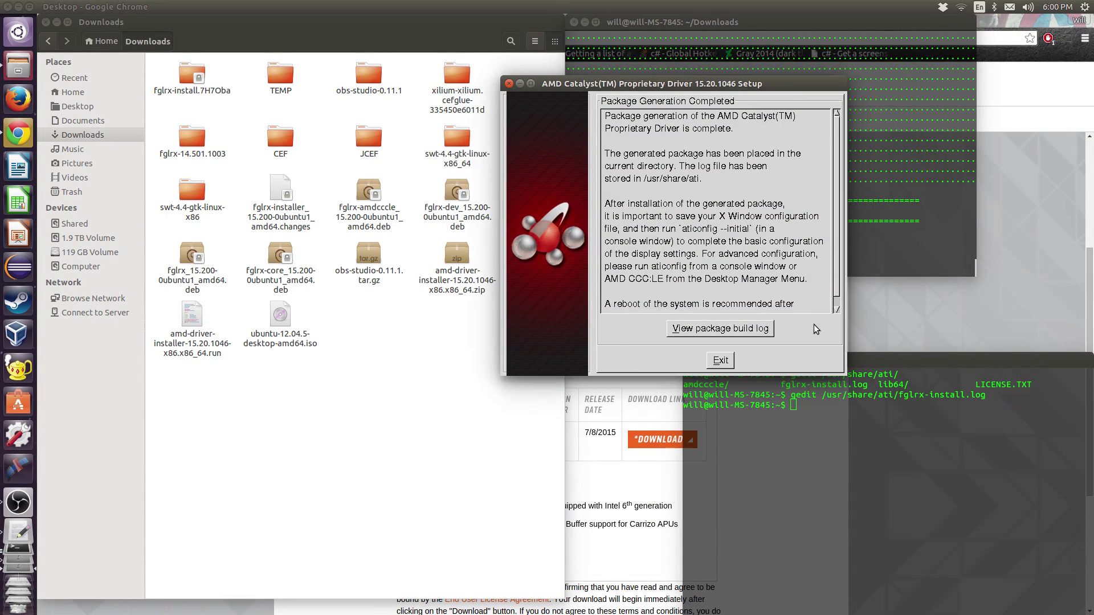
pyautogui.click(720, 360)
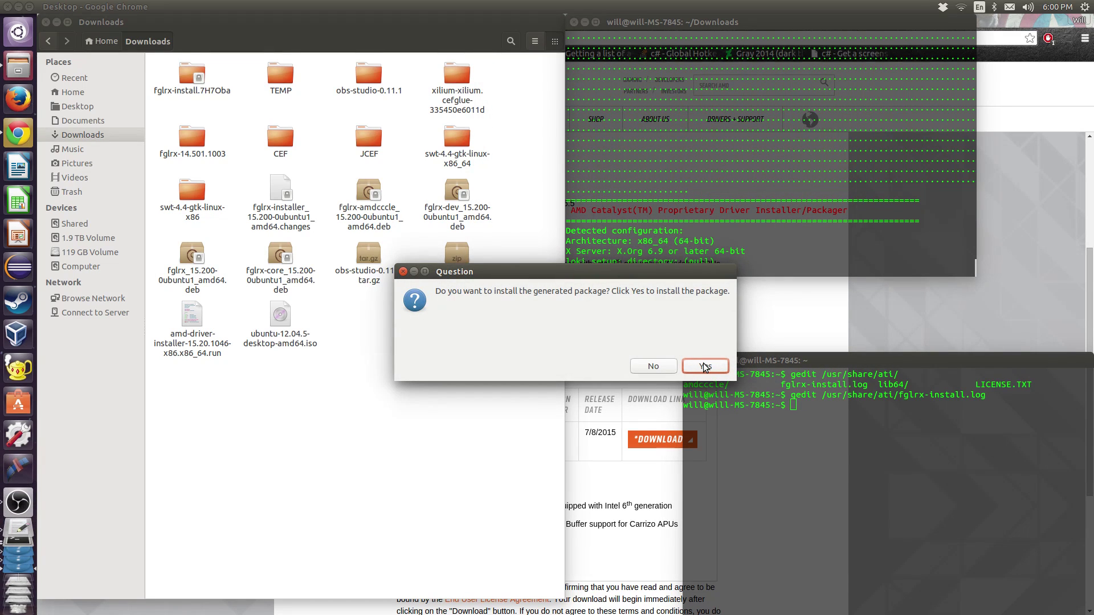
pyautogui.click(705, 367)
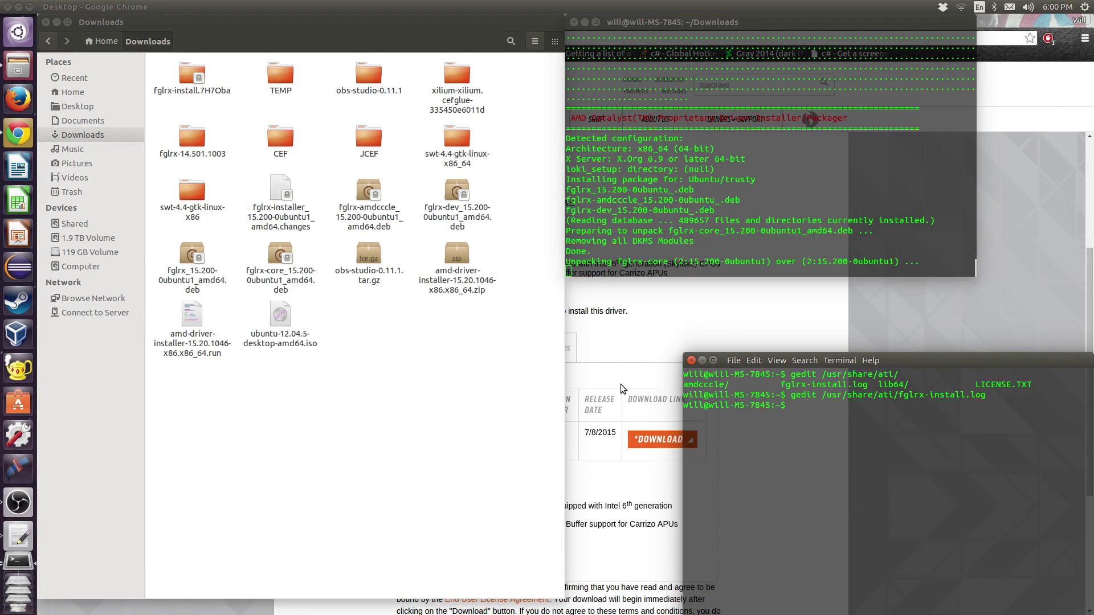
pyautogui.click(691, 360)
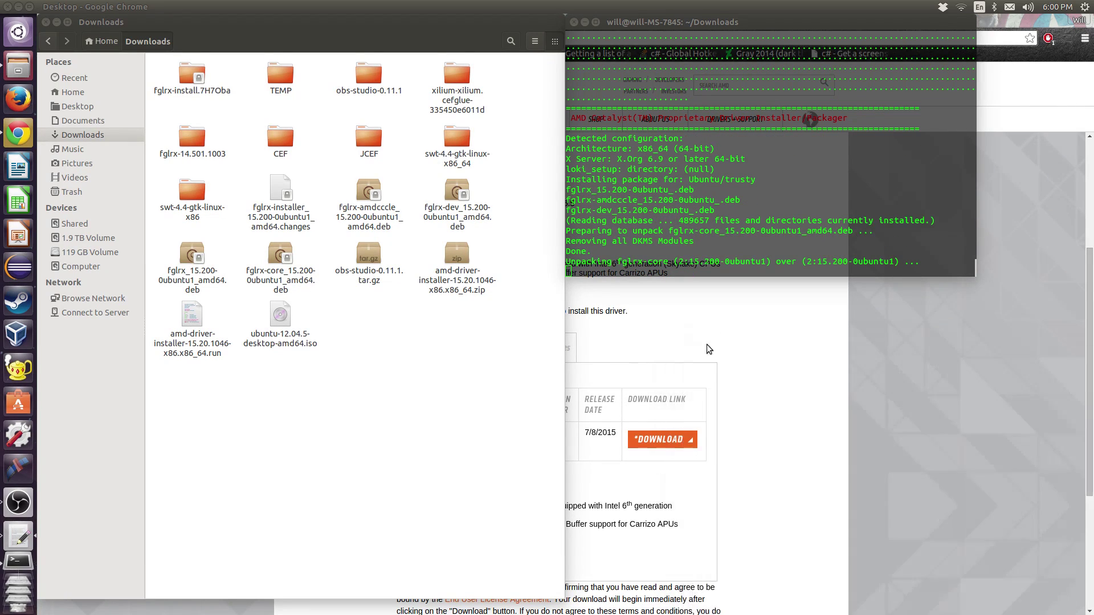
pyautogui.click(739, 266)
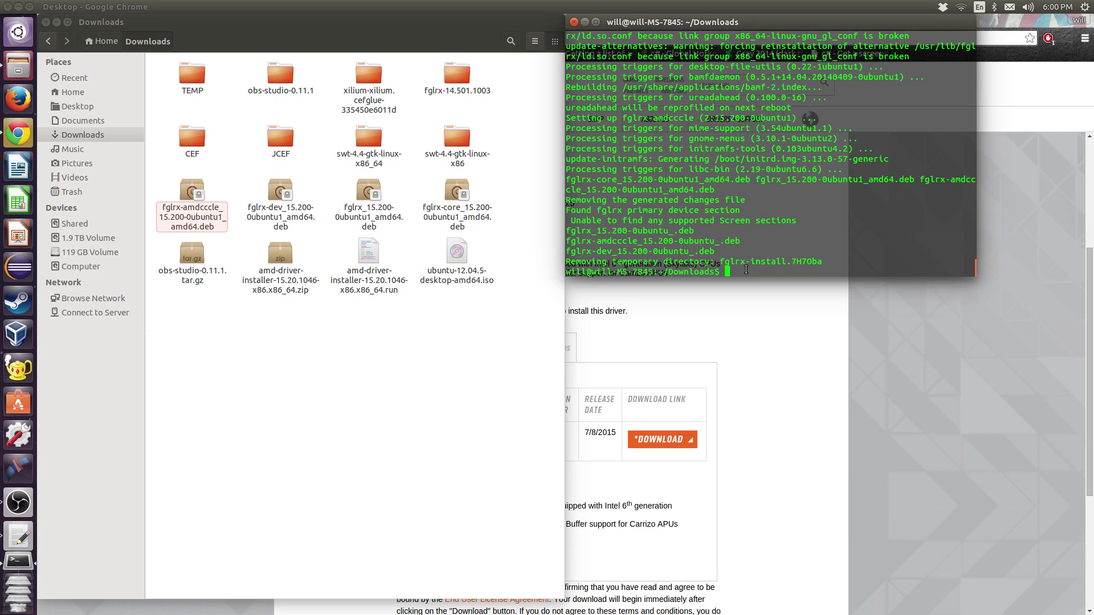
# - Run 'sudo aticonfig --initial --adapter=all -f' to generate a new xorg.conf
pyautogui.write('sudo aticonfig --initial')
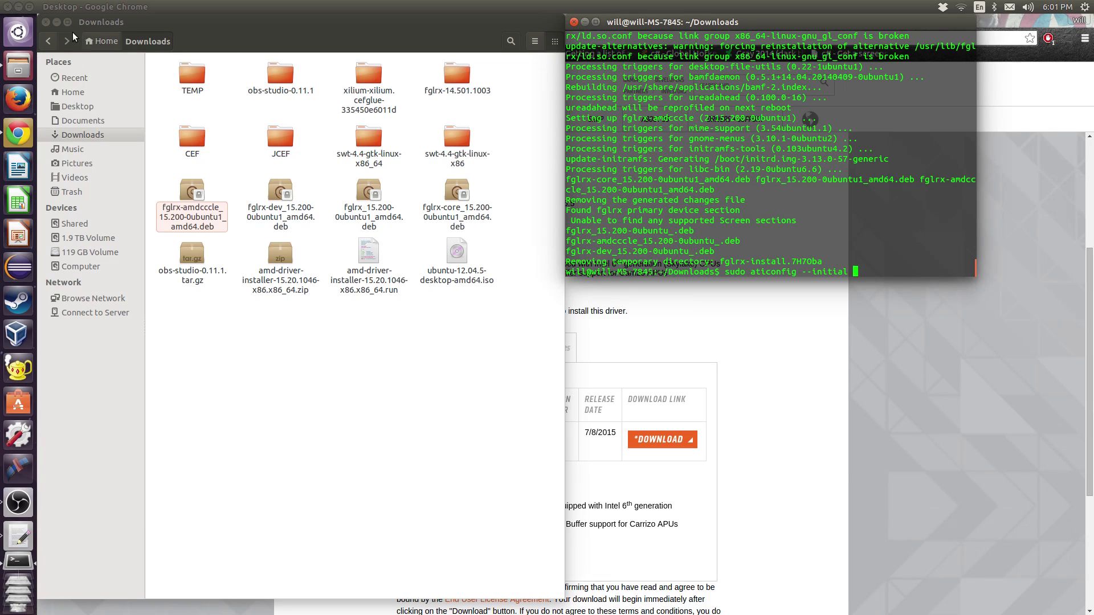
pyautogui.click(56, 22)
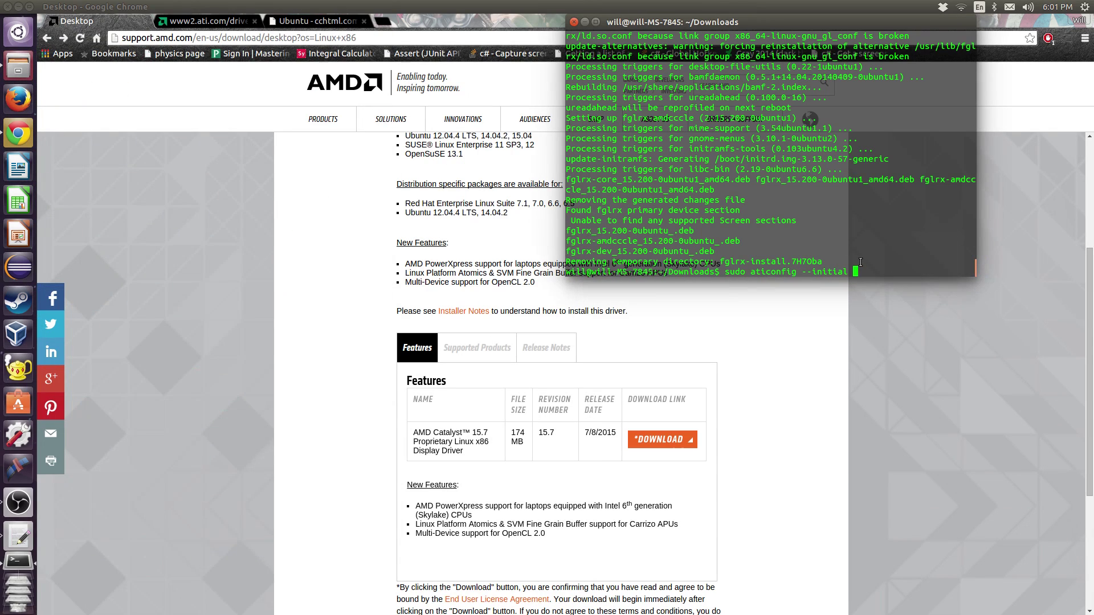
pyautogui.write('adapter=all -f')
pyautogui.press('Return')
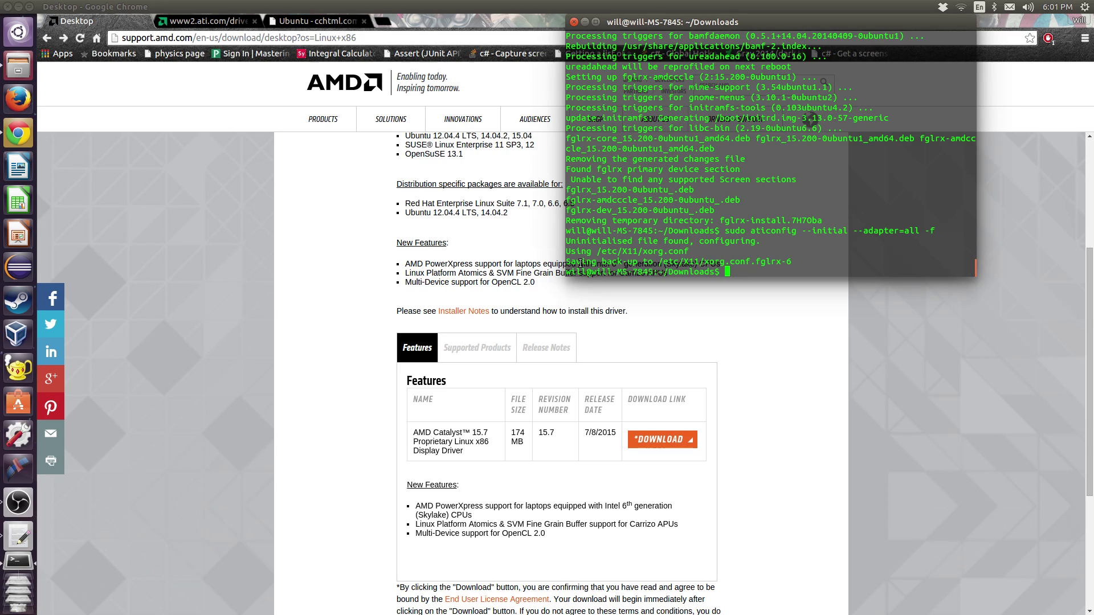
# - Inspect the output for the backup path /etc/X11/xorg.conf.fglrx-6
pyautogui.moveTo(566, 261); pyautogui.dragTo(657, 262)
pyautogui.click(798, 262)
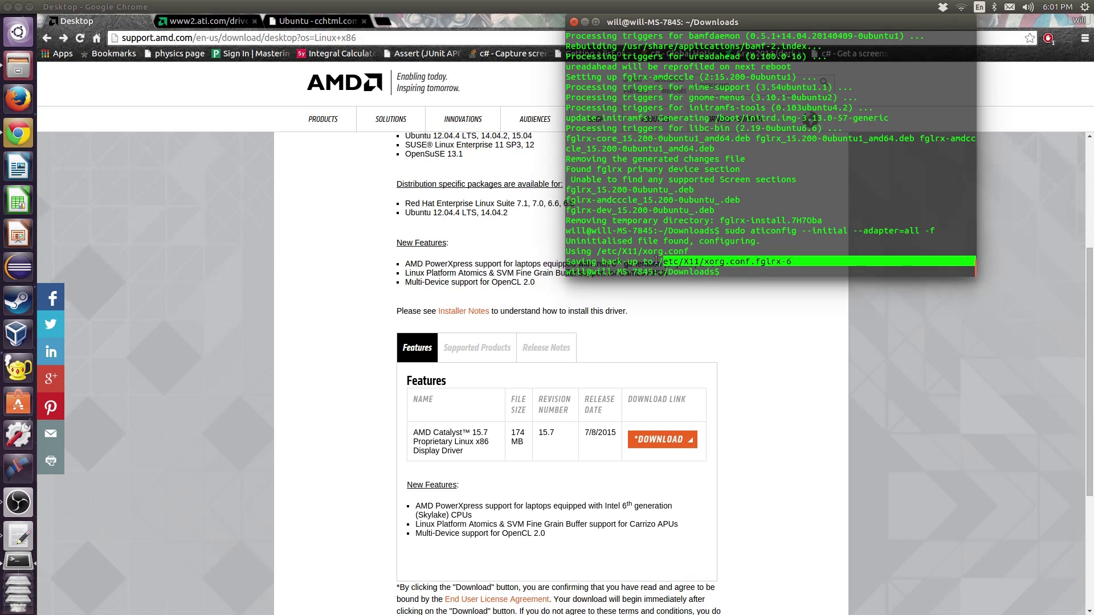
pyautogui.click(741, 277)
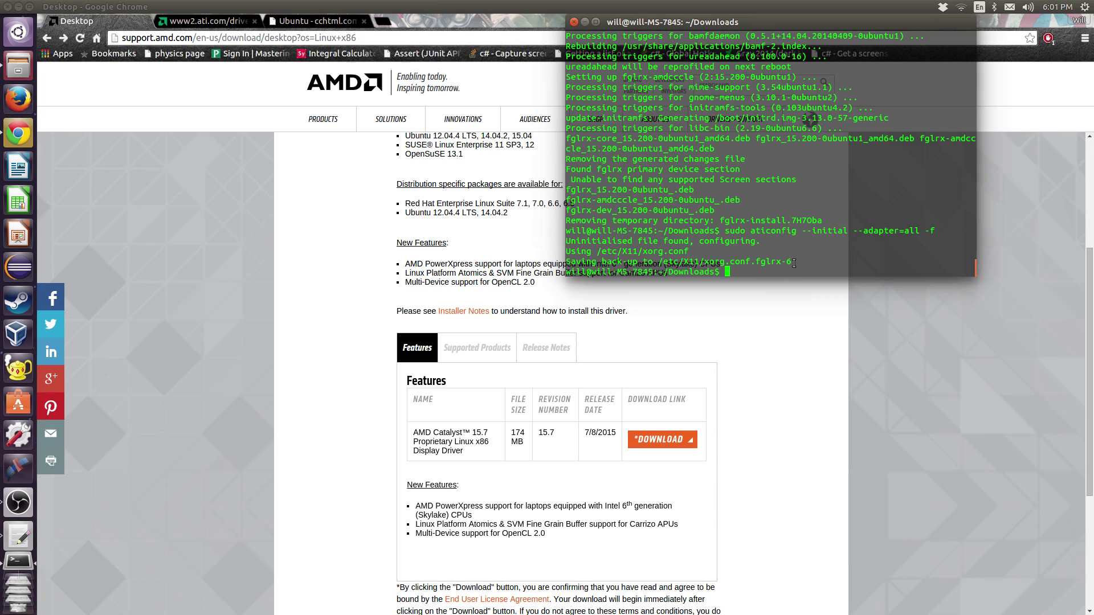
pyautogui.moveTo(794, 264); pyautogui.dragTo(645, 251)
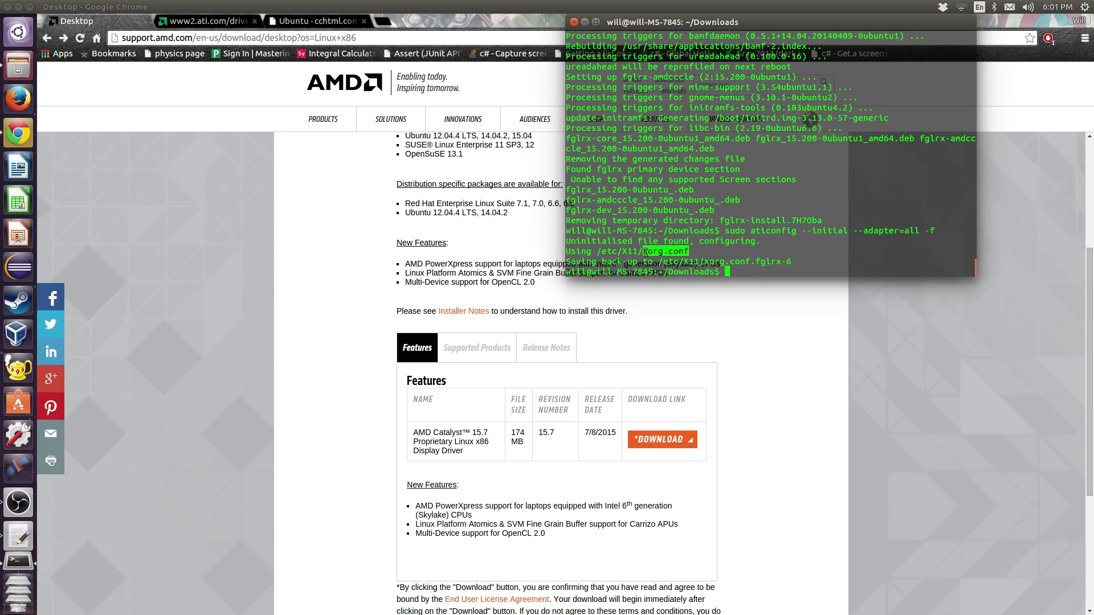
pyautogui.click(729, 270)
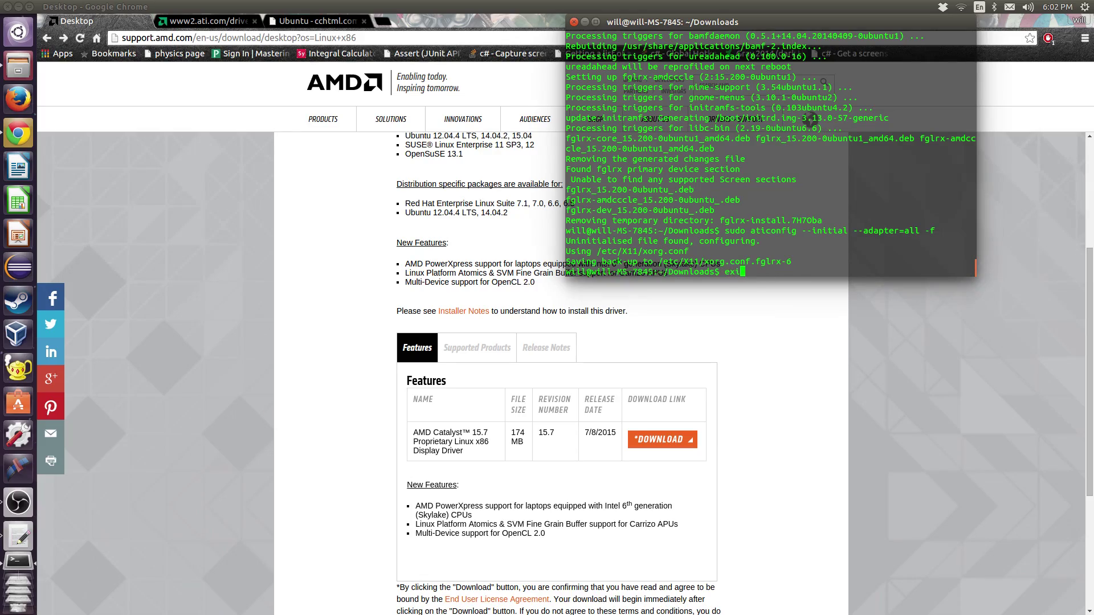
# - Exit the terminal and launch AMD Catalyst Control Center (Administrative) from a Dash 'amd' search, authenticating with the password
pyautogui.hotkey('ctrl', 'd')
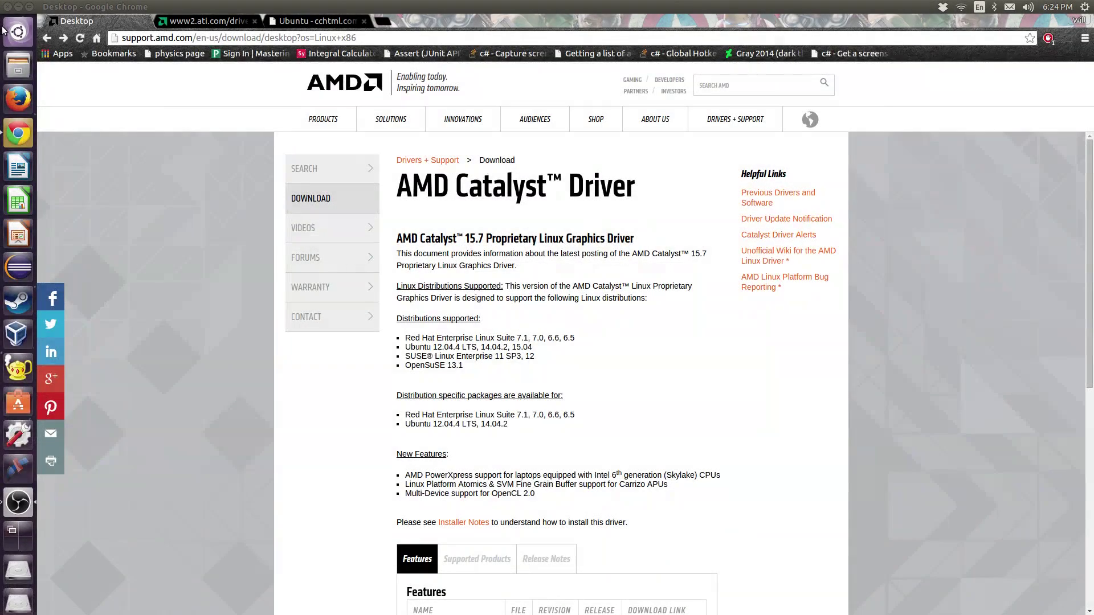
pyautogui.click(15, 34)
pyautogui.write('amd')
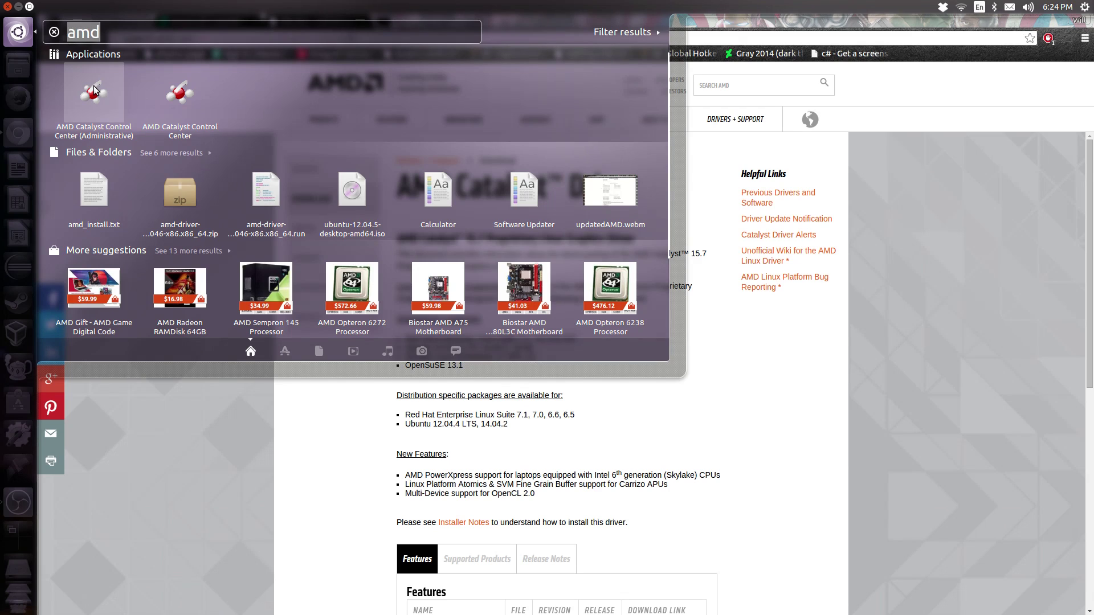
pyautogui.click(95, 90)
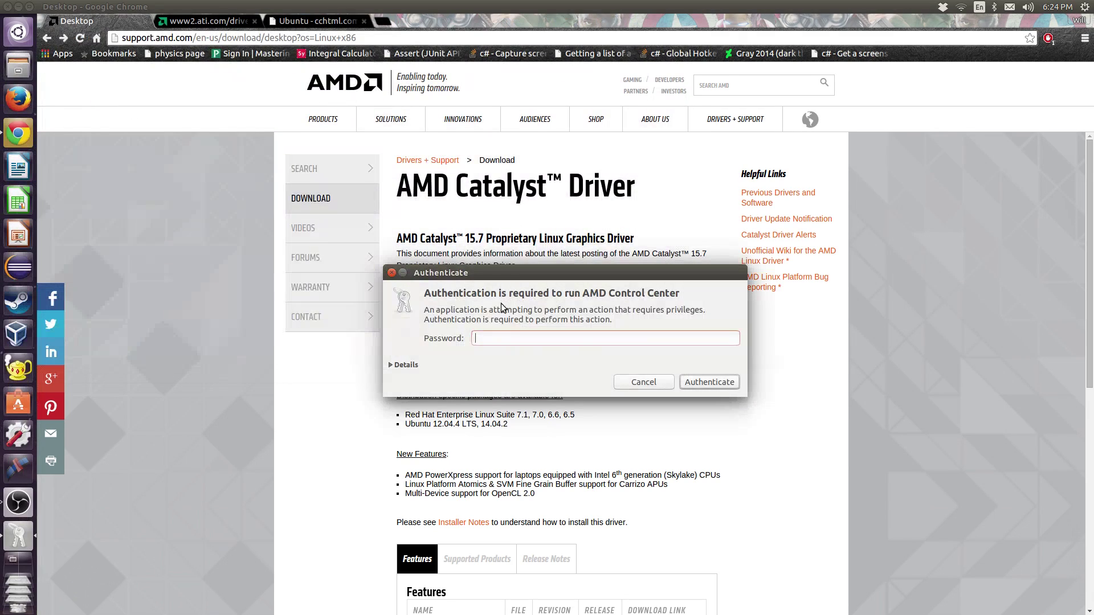
pyautogui.write('••••')
pyautogui.press('Return')
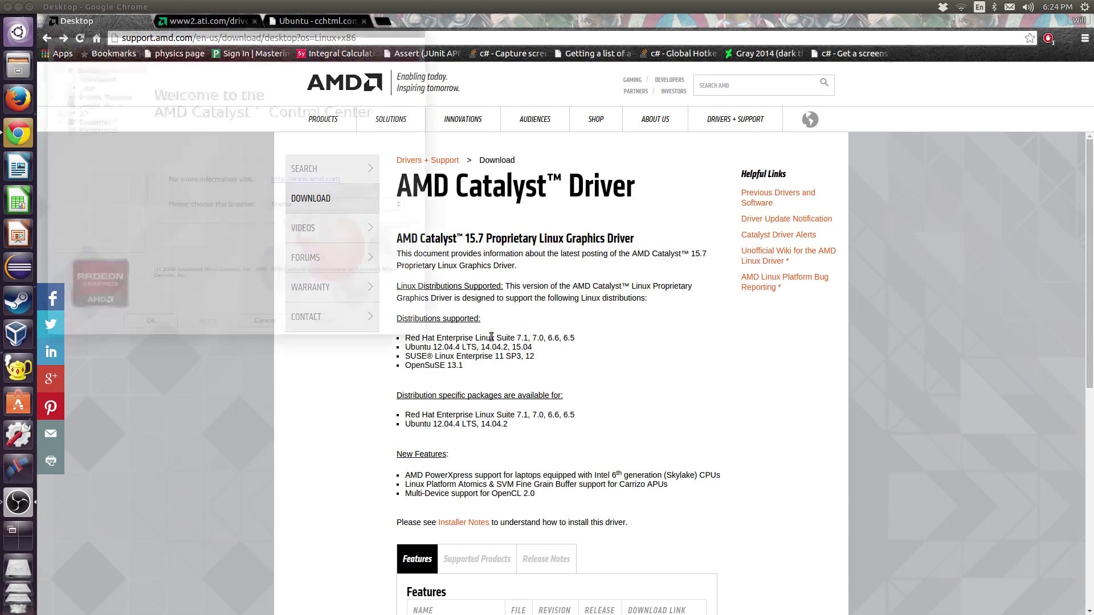
pyautogui.moveTo(202, 19); pyautogui.dragTo(591, 72)
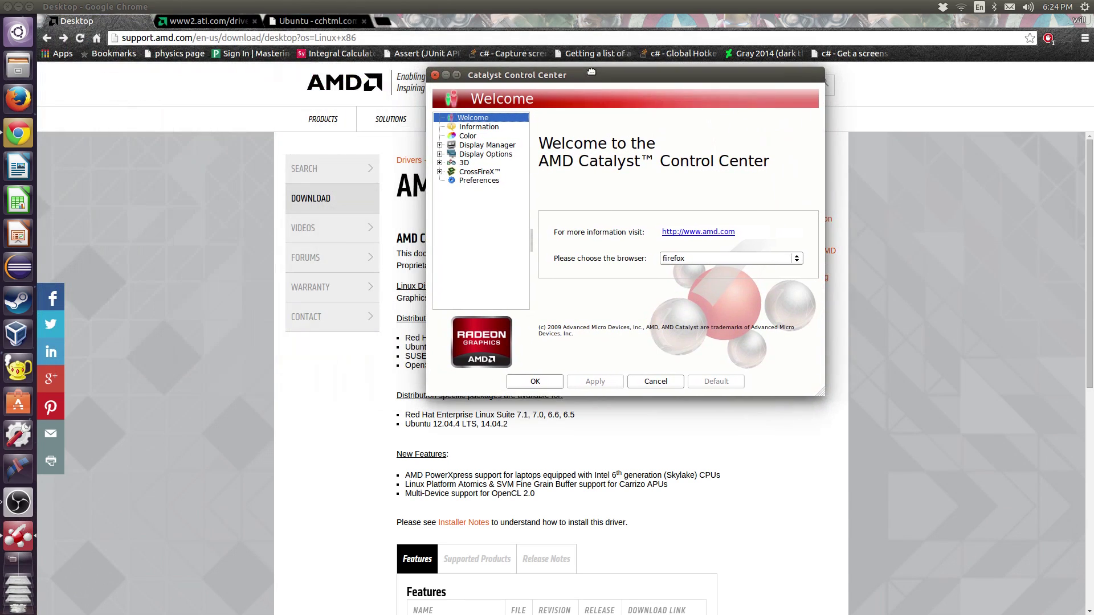
# - In Display Manager, browse resolution and refresh rate options for display 2 (VG248) without changing them
pyautogui.click(485, 146)
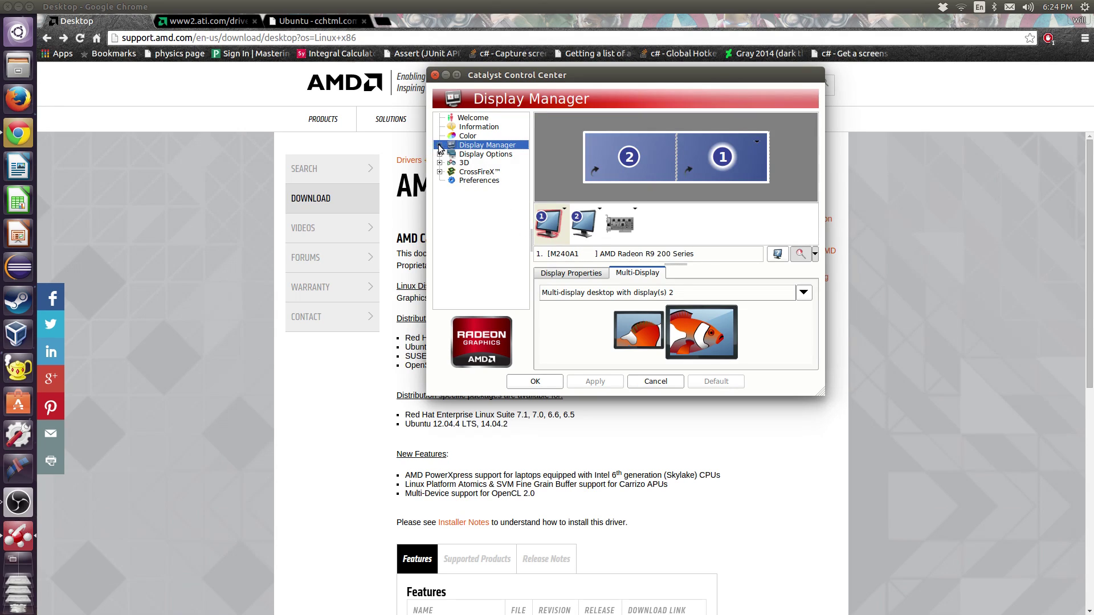
pyautogui.click(586, 231)
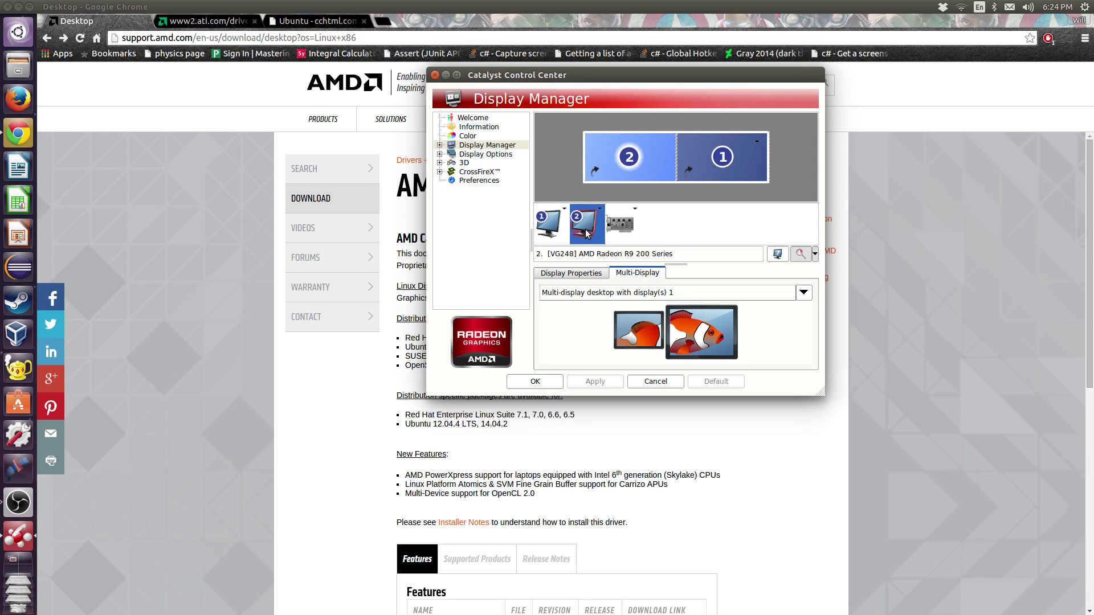
pyautogui.click(600, 210)
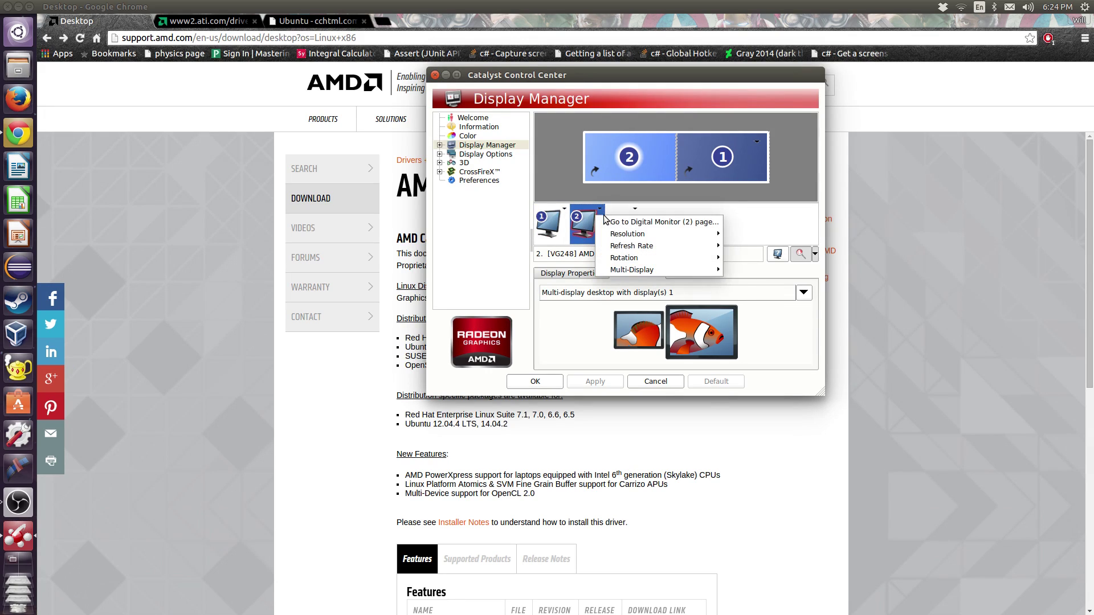
pyautogui.moveTo(630, 238)
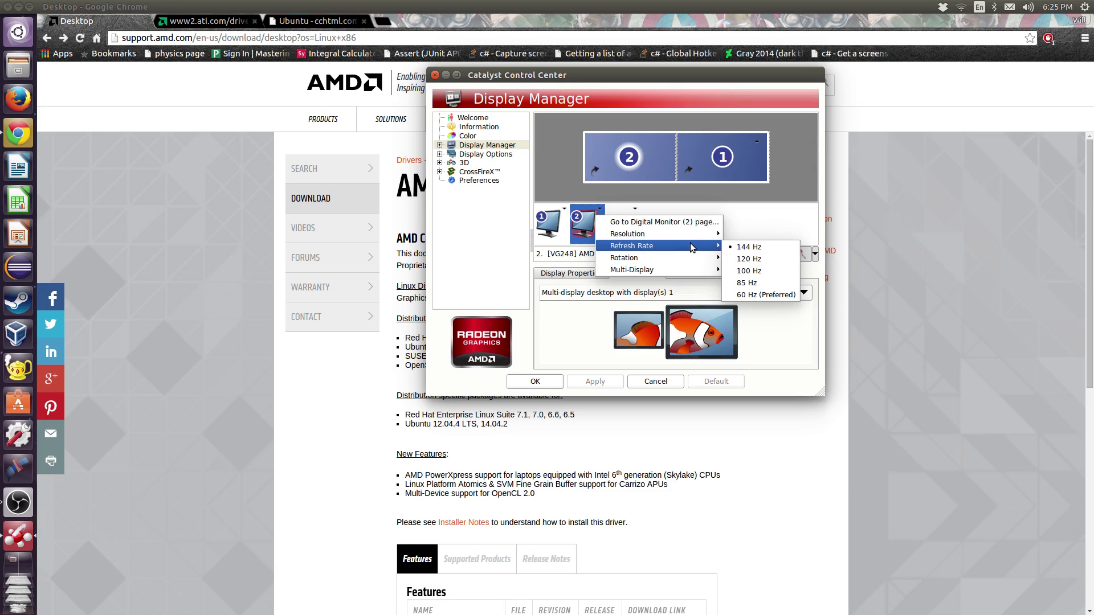
pyautogui.click(490, 158)
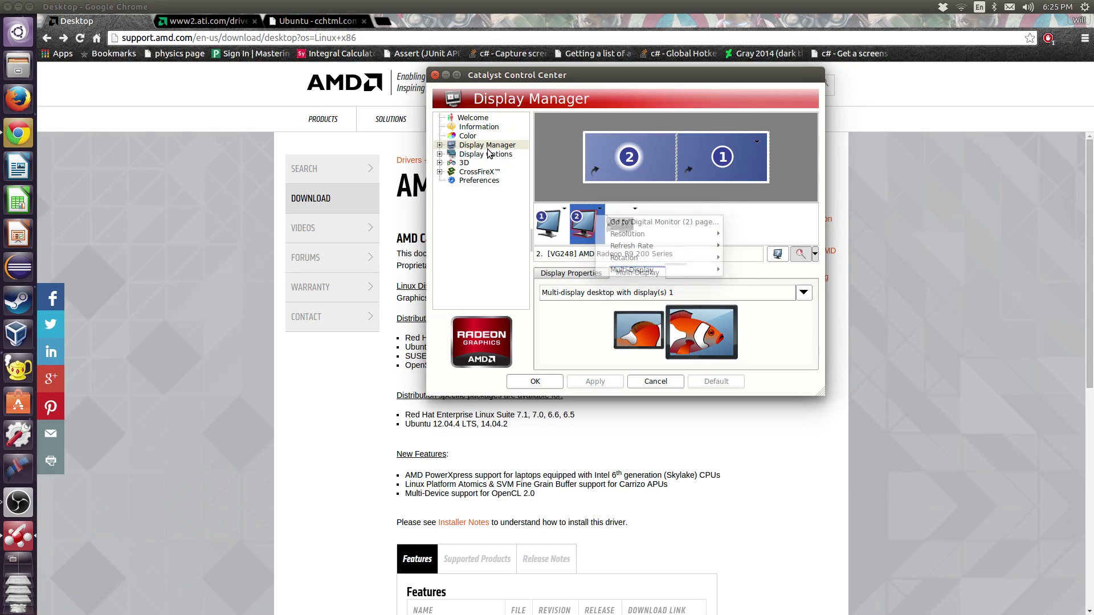
# - Open the Adjustments tab for DTV (1), showing display-side scaling with 0% overscan
pyautogui.click(441, 146)
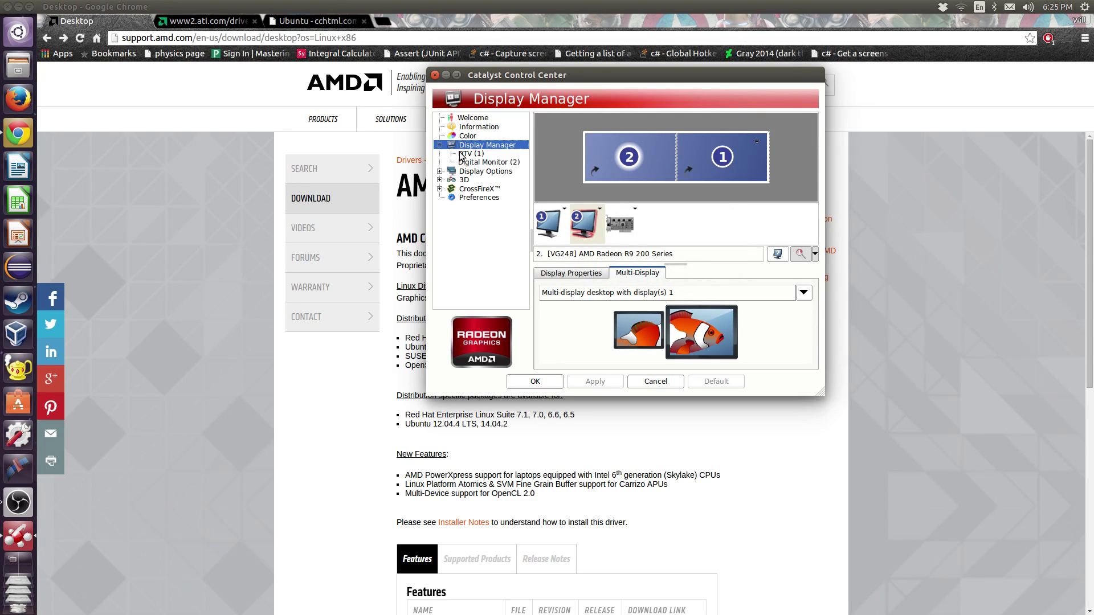
pyautogui.click(469, 154)
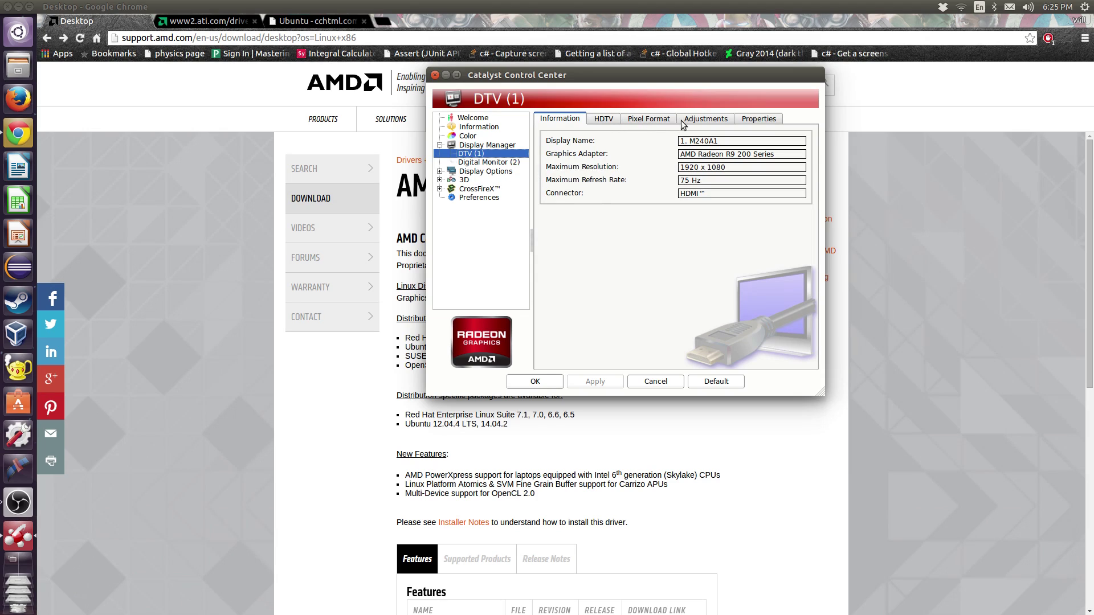
pyautogui.click(698, 120)
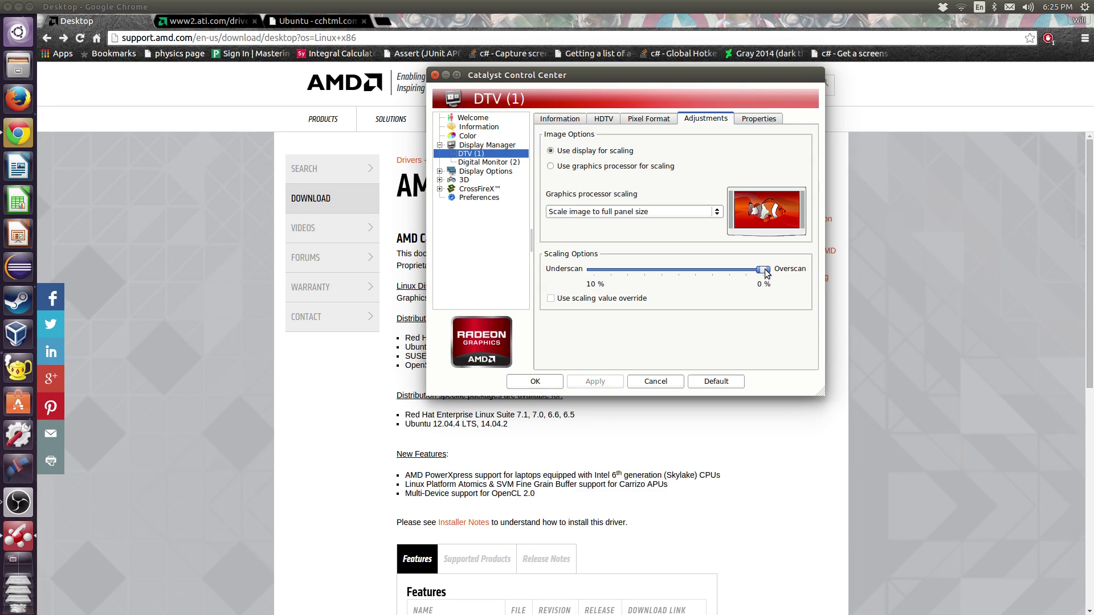
# - Close Catalyst Control Center with its settings kept, then minimize Chrome to leave a bare desktop
pyautogui.click(536, 383)
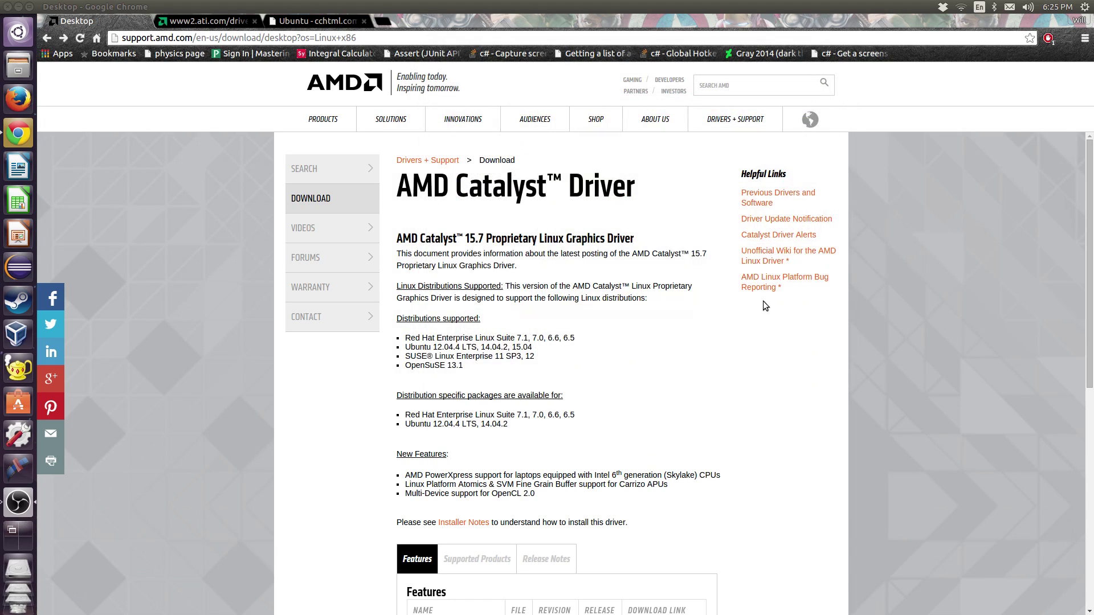
pyautogui.click(19, 7)
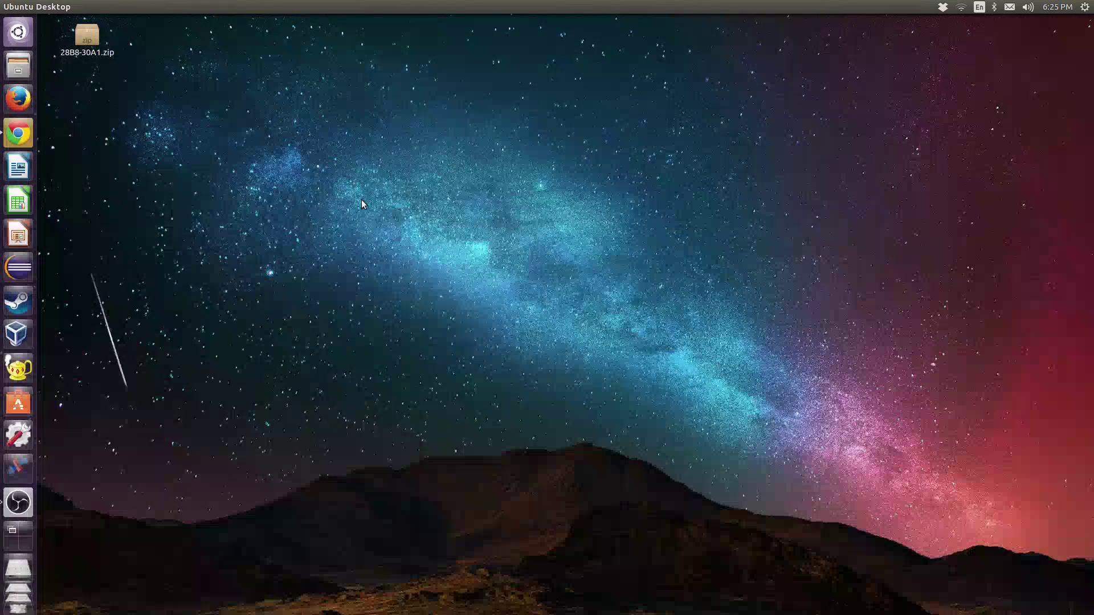